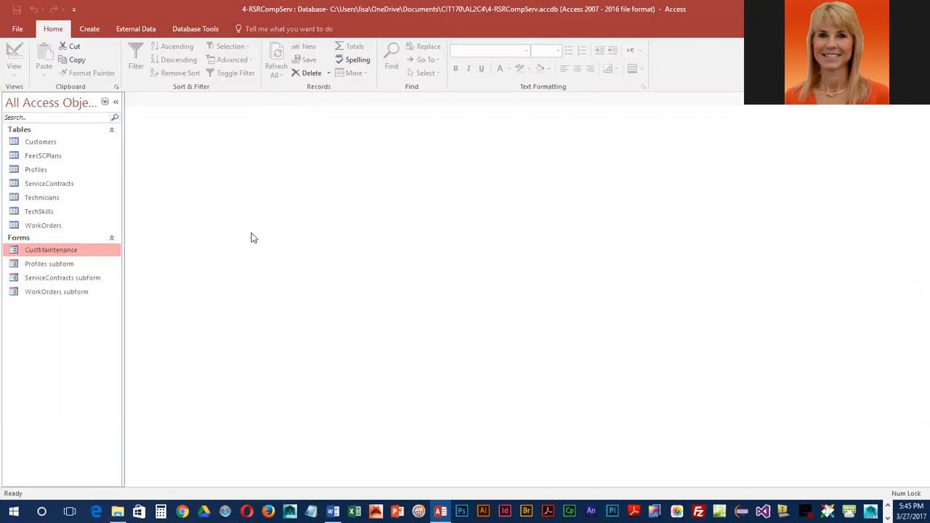
# Start a Form Wizard form based on the WorkOrders table with the fields WO, Descr, ServDate, Hours, Rate and Parts.
pyautogui.click(43, 227)
pyautogui.click(89, 28)
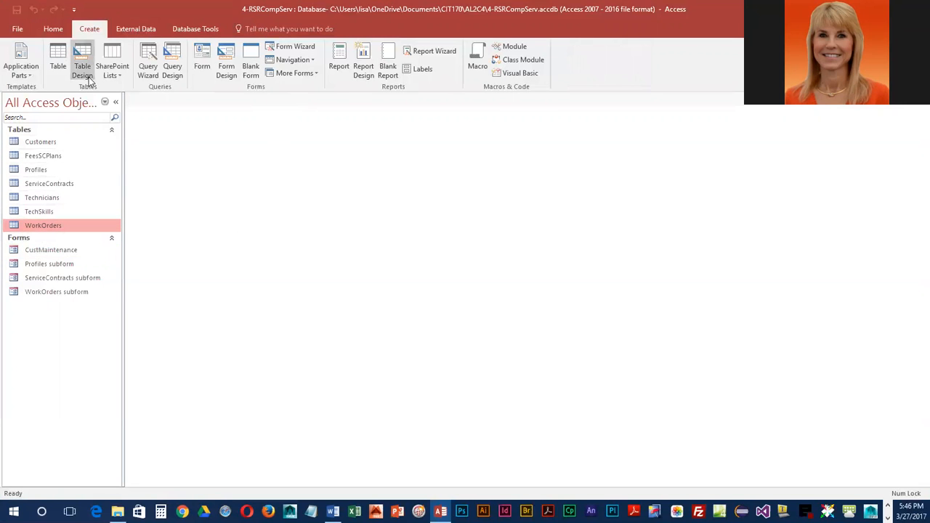
pyautogui.click(305, 48)
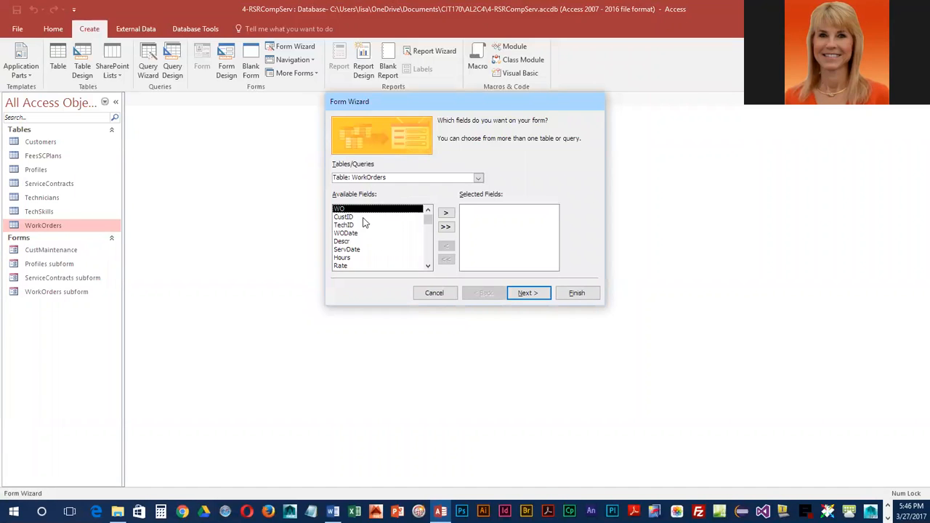
pyautogui.click(445, 214)
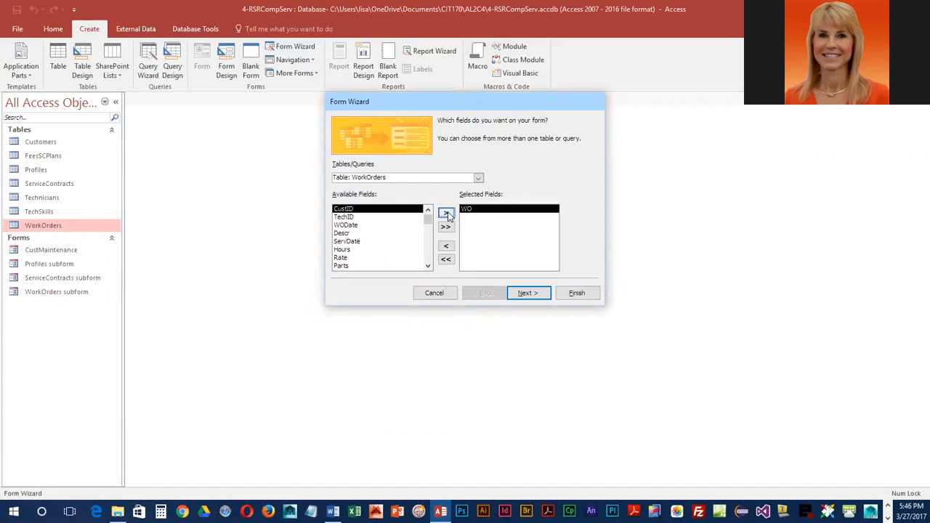
pyautogui.click(340, 233)
pyautogui.click(446, 214)
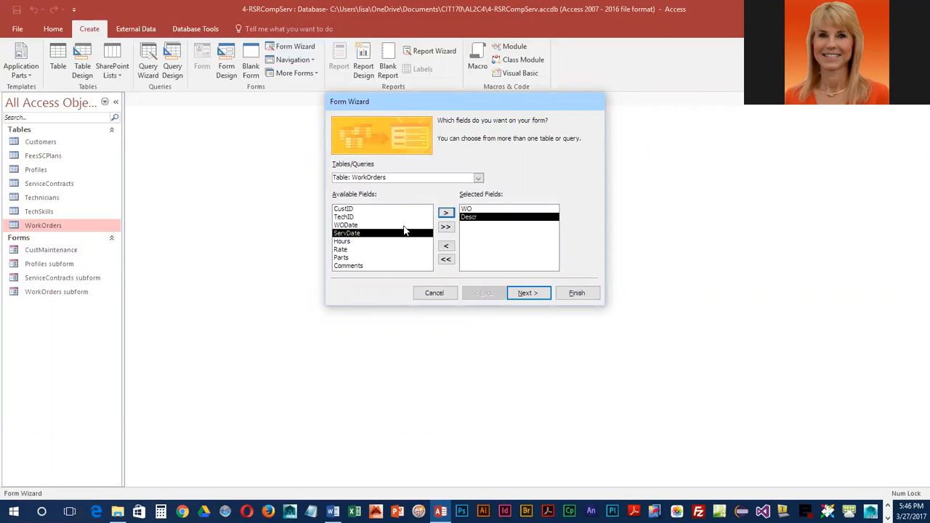
pyautogui.click(446, 215)
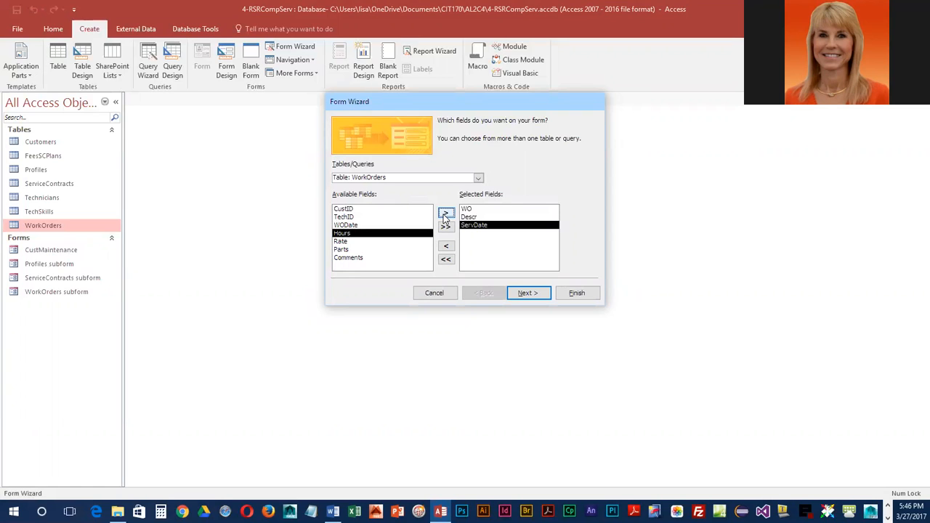
pyautogui.click(446, 214)
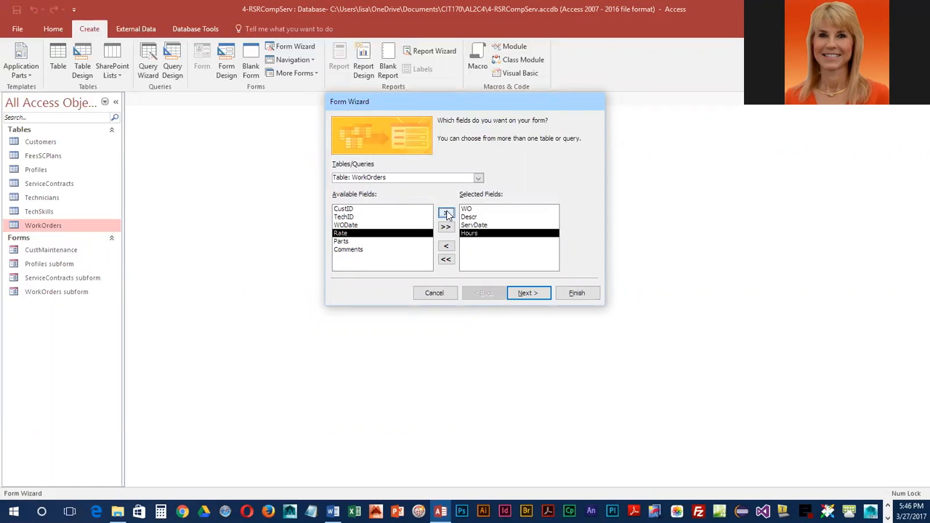
pyautogui.click(445, 214)
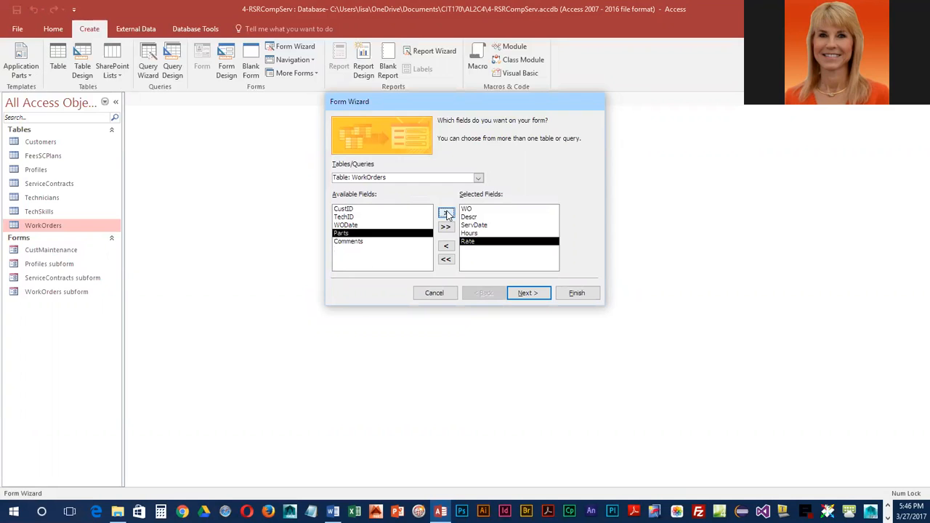
pyautogui.click(446, 213)
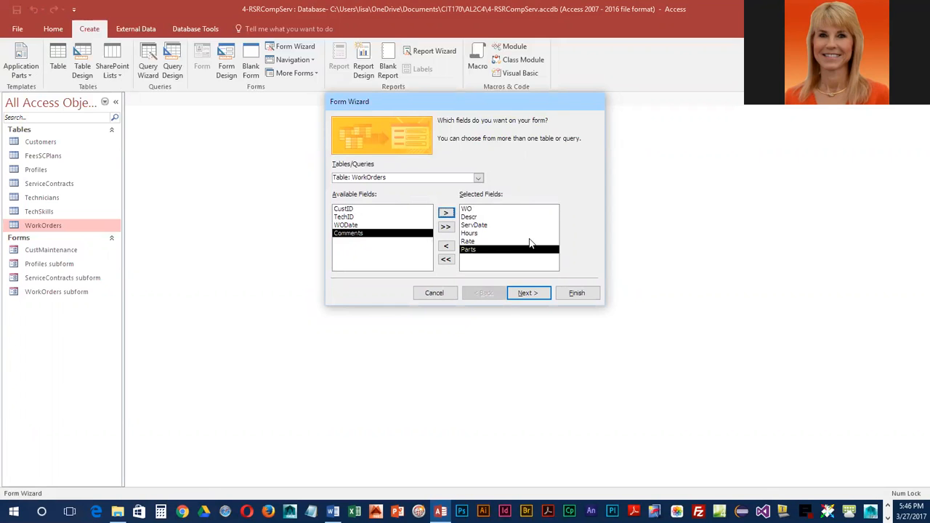
# Finish the wizard with the Columnar layout and the title WorkOrders, choosing to modify the form's design.
pyautogui.click(527, 292)
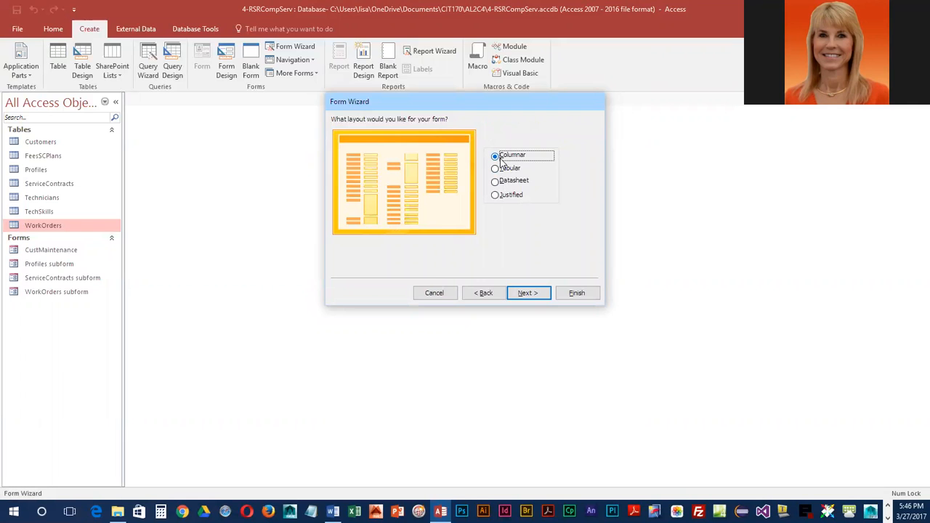
pyautogui.click(526, 292)
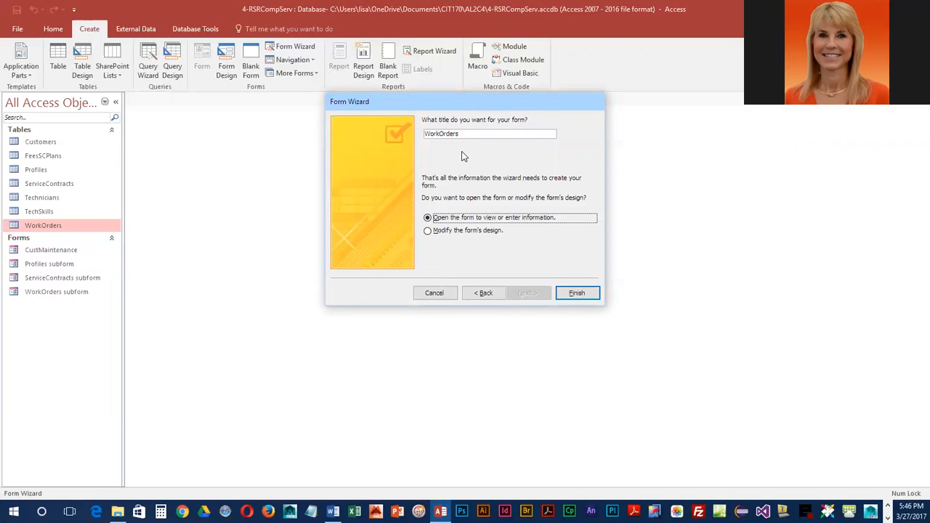
pyautogui.click(430, 233)
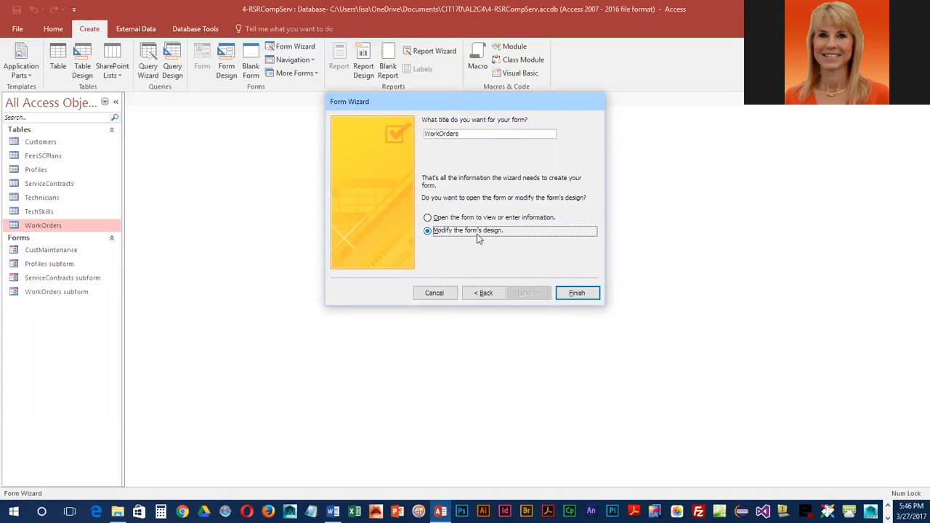
pyautogui.click(577, 293)
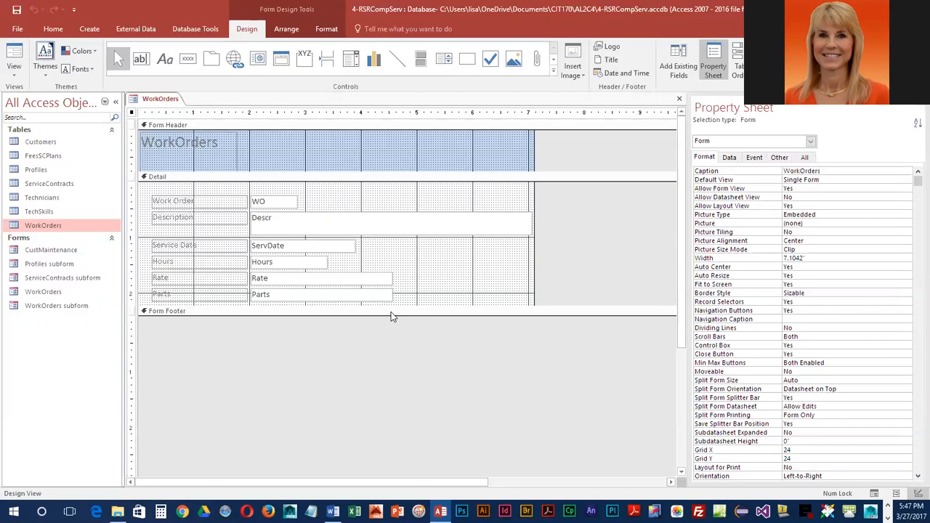
# Apply the Office theme that uses Garamond text and extend the form's Detail section to about 3 inches tall.
pyautogui.click(44, 63)
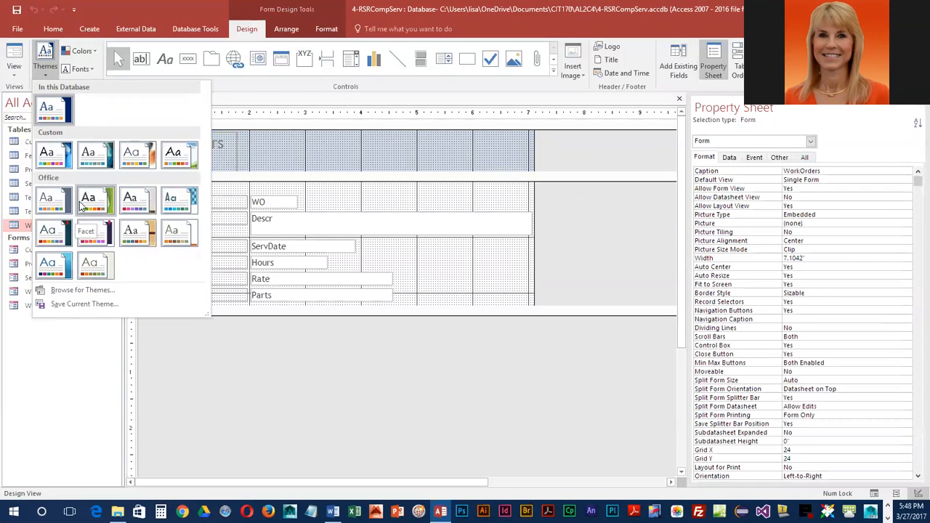
pyautogui.click(142, 231)
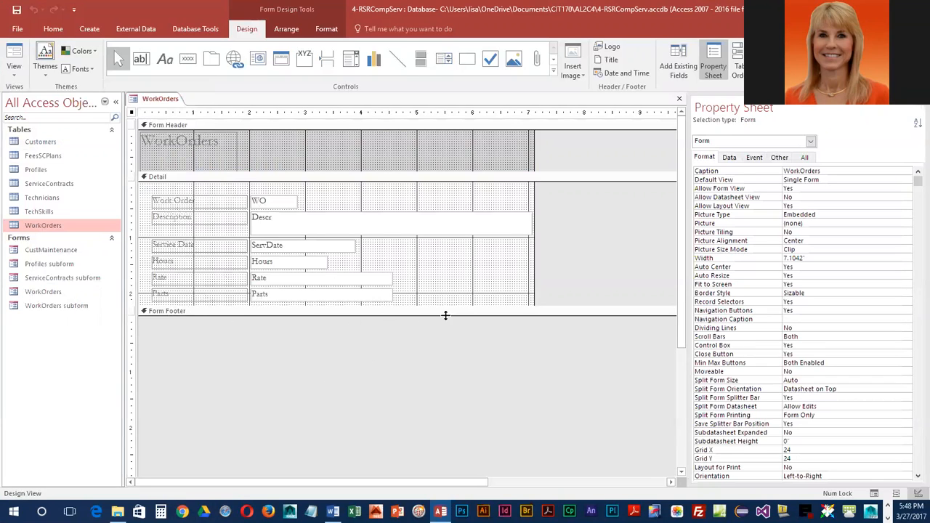
pyautogui.moveTo(453, 305); pyautogui.dragTo(446, 344)
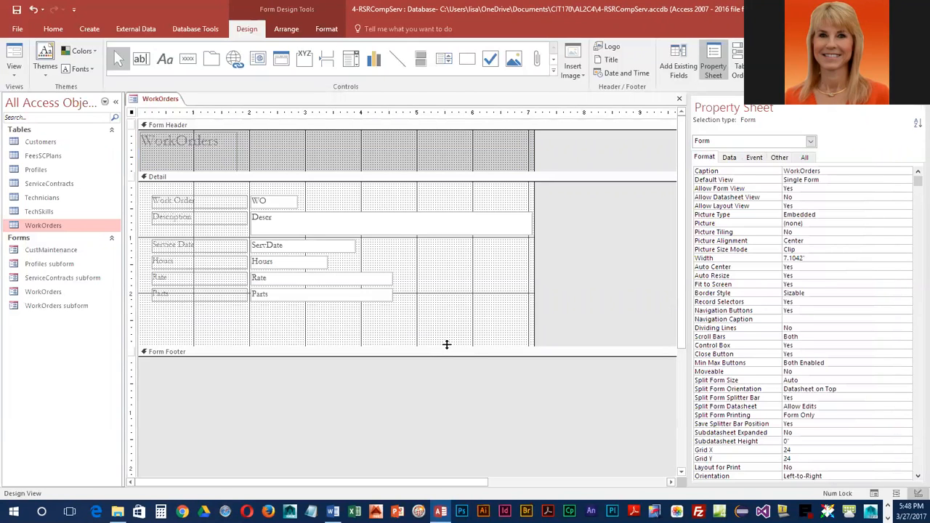
pyautogui.click(447, 344)
pyautogui.moveTo(446, 345)
pyautogui.mouseDown()
pyautogui.moveTo(444, 356)
pyautogui.moveTo(443, 348)
pyautogui.mouseUp()
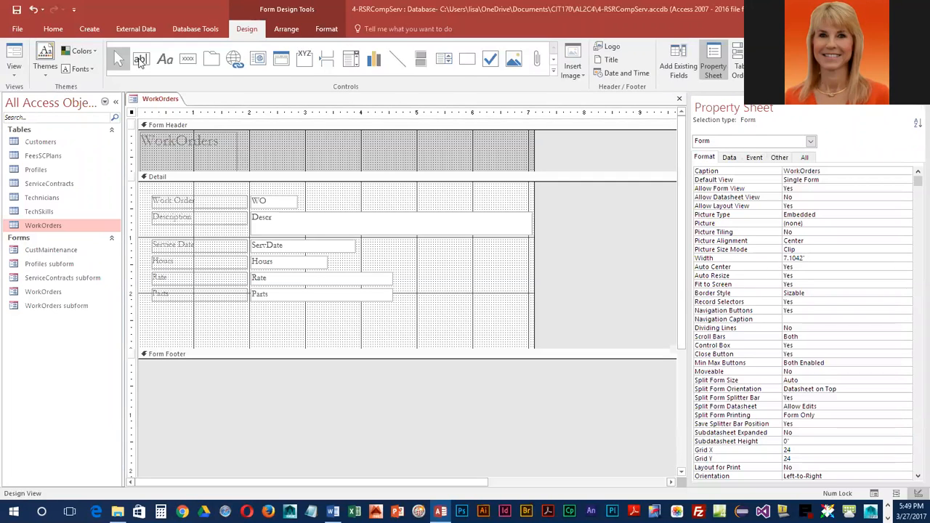
# Add a text box about 2.6 inches wide below the Parts field and move its label closer to it.
pyautogui.click(142, 62)
pyautogui.click(145, 62)
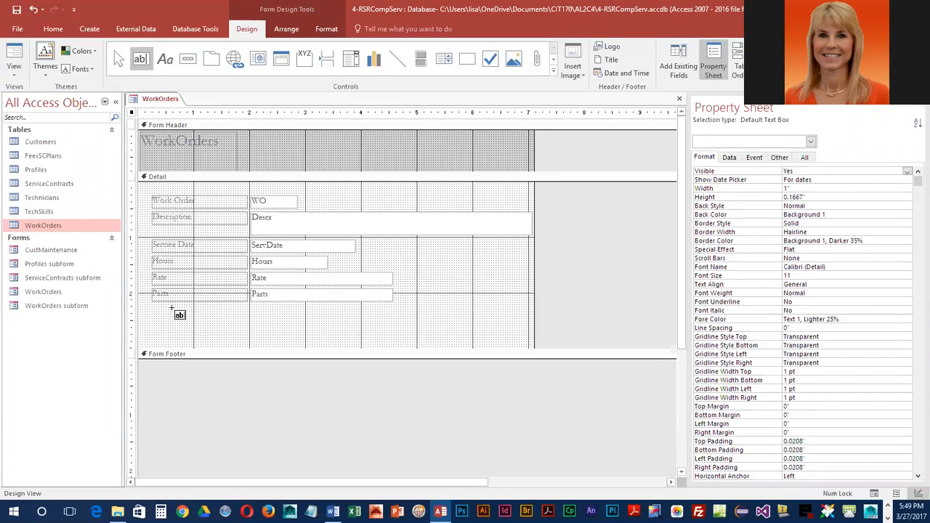
pyautogui.moveTo(172, 310); pyautogui.dragTo(208, 320)
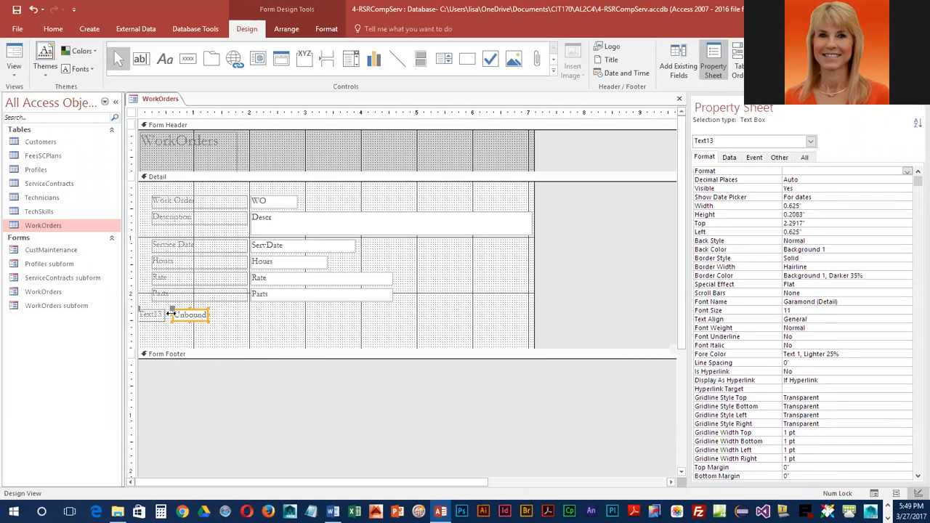
pyautogui.moveTo(176, 313); pyautogui.dragTo(255, 311)
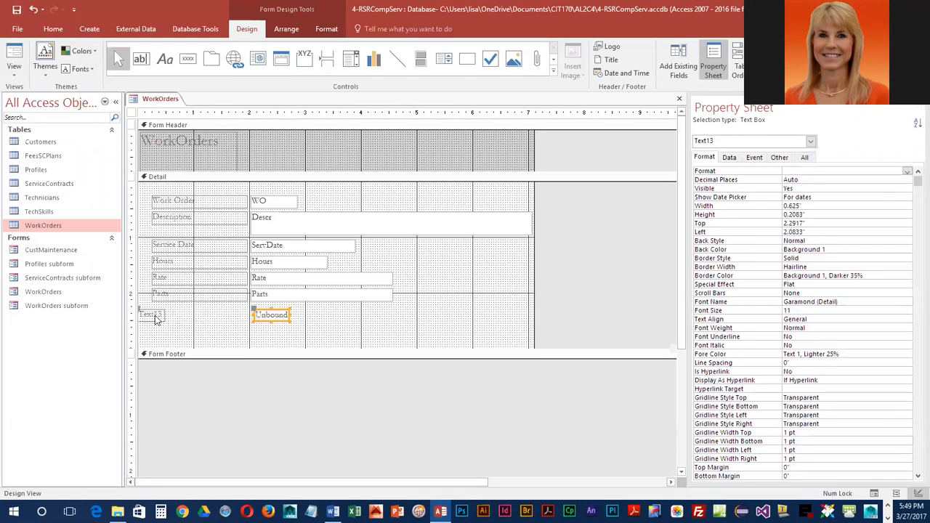
pyautogui.moveTo(149, 315); pyautogui.dragTo(188, 311)
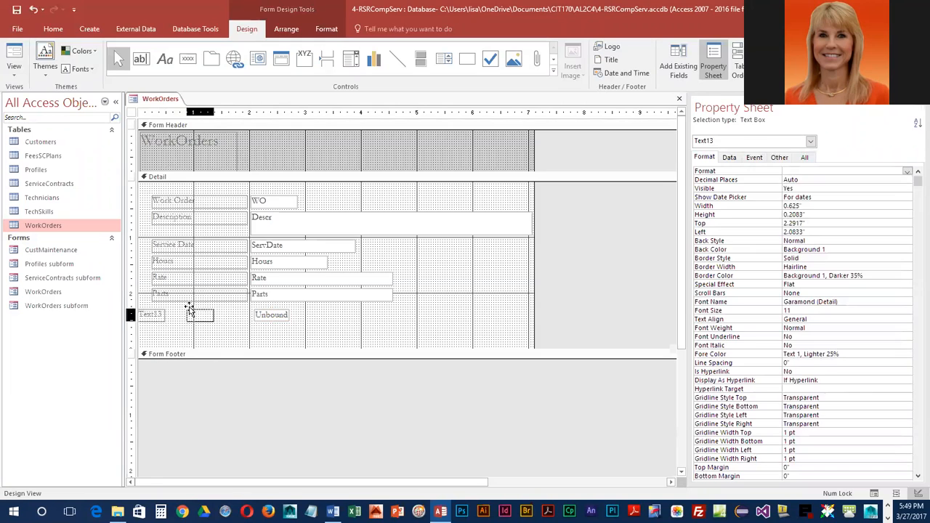
pyautogui.click(278, 315)
pyautogui.moveTo(289, 315); pyautogui.dragTo(396, 315)
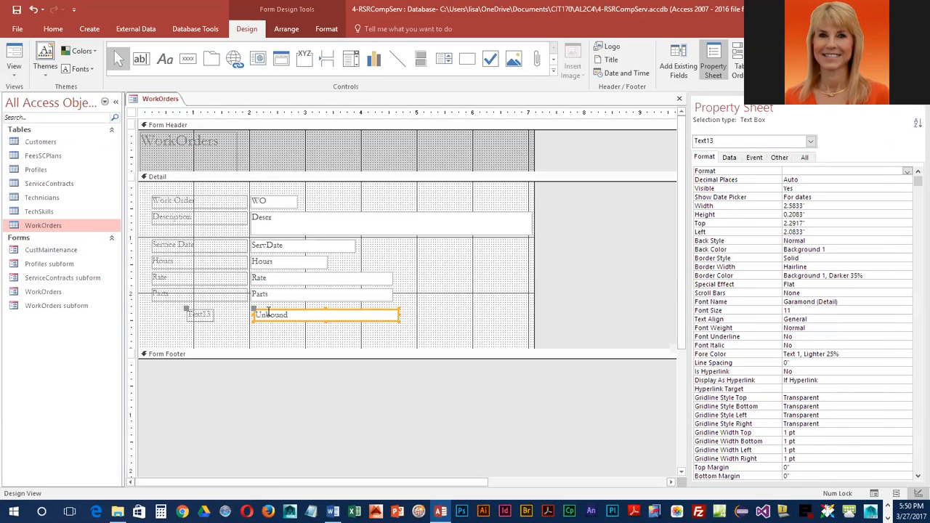
# Enter the expression =[Hours]*[Rate] in the new unbound text box.
pyautogui.click(268, 312)
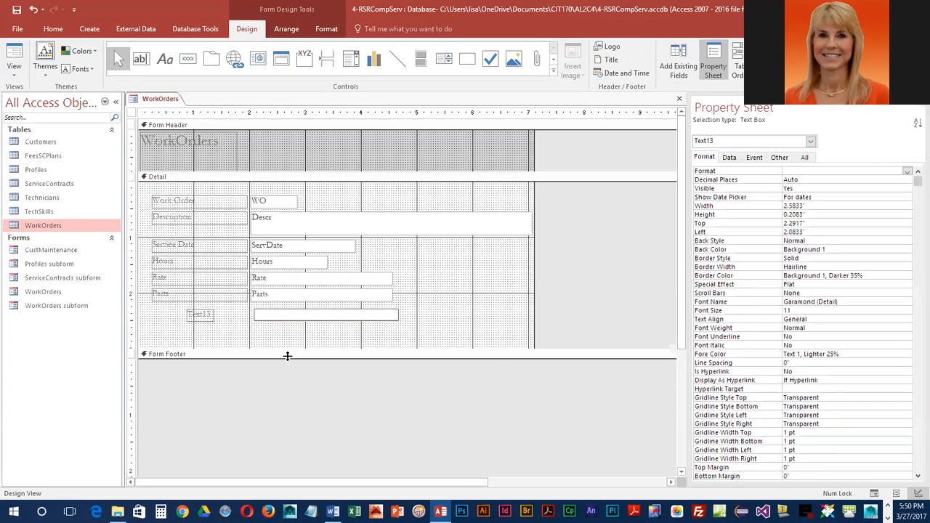
pyautogui.write('=[Hours] * [Rate')
pyautogui.write(']')
pyautogui.click(316, 319)
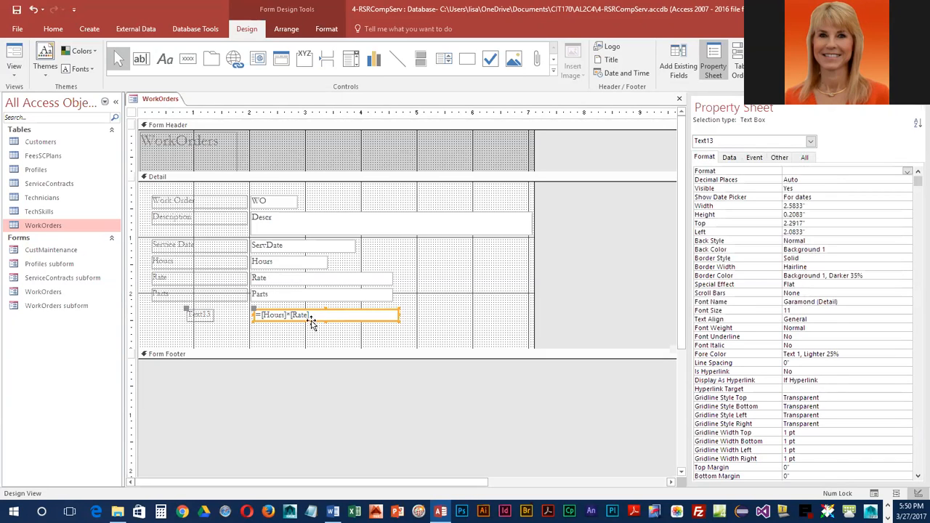
# Change the calculated text box's label caption to Total Labor.
pyautogui.click(194, 319)
pyautogui.click(198, 316)
pyautogui.moveTo(211, 315); pyautogui.dragTo(185, 318)
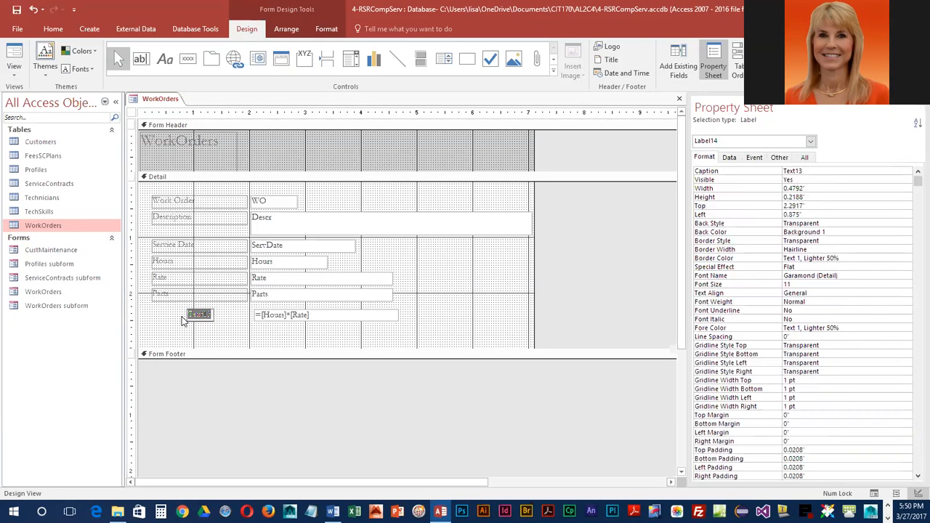
pyautogui.write('Total Labor')
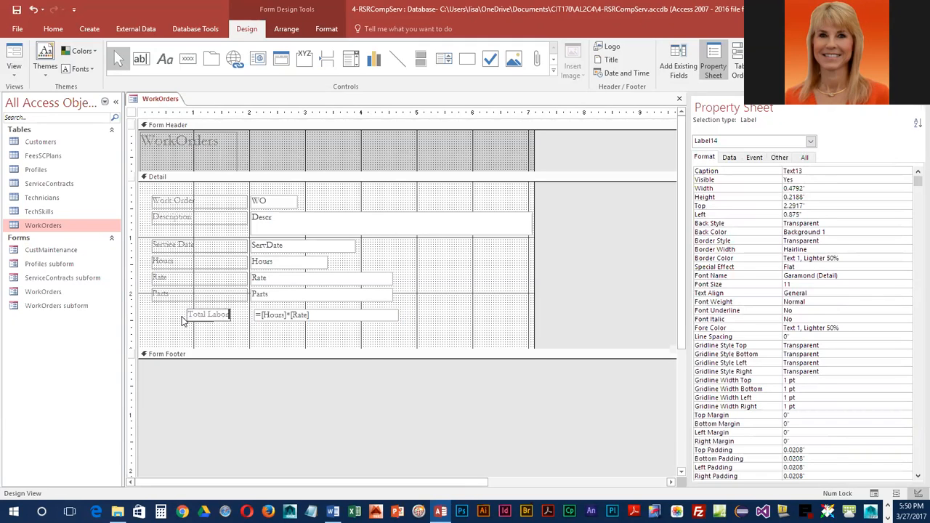
pyautogui.press('Return')
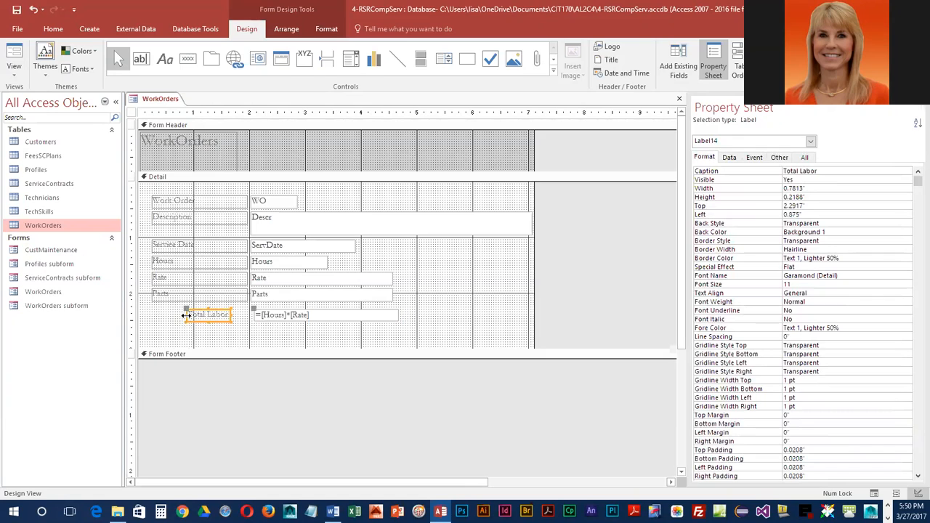
# Widen the Total Labor label to about 1.75 inches and align it and its text box with the controls above.
pyautogui.moveTo(231, 314); pyautogui.dragTo(250, 315)
pyautogui.moveTo(186, 322); pyautogui.dragTo(150, 329)
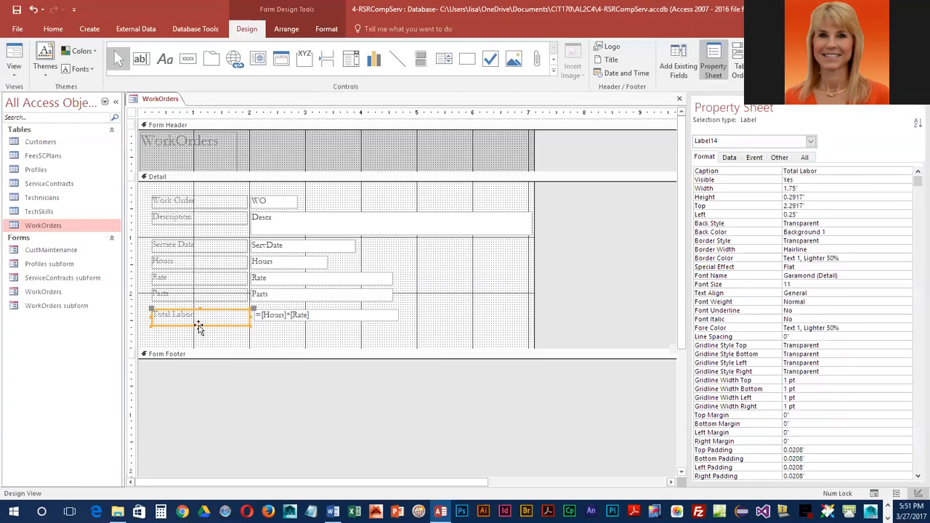
pyautogui.click(201, 321)
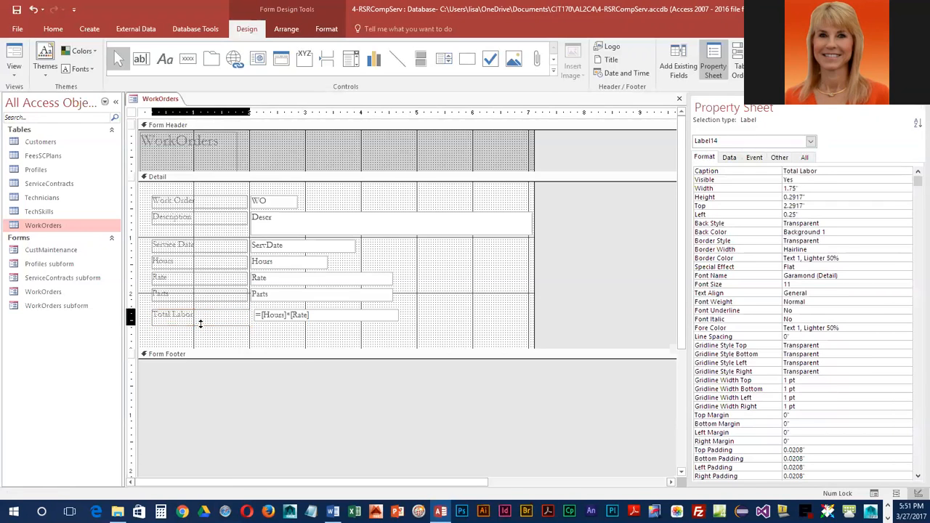
pyautogui.click(269, 315)
pyautogui.click(252, 313)
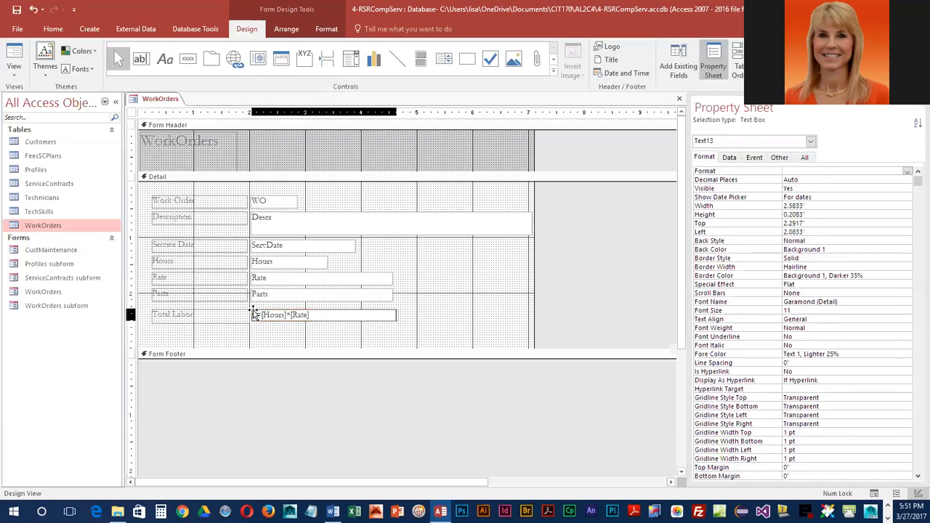
pyautogui.moveTo(253, 313); pyautogui.dragTo(264, 322)
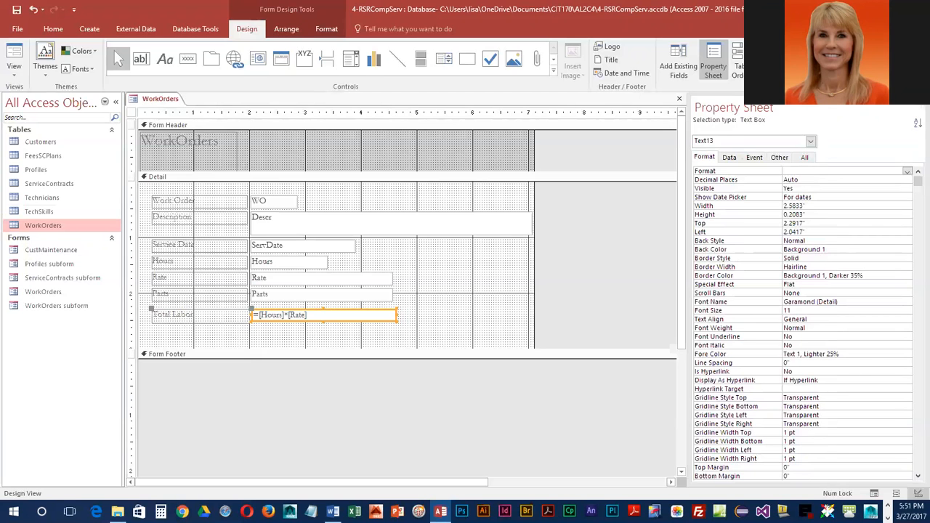
# Display the form in Form view and browse through several records to check the Total Labor calculation.
pyautogui.click(16, 77)
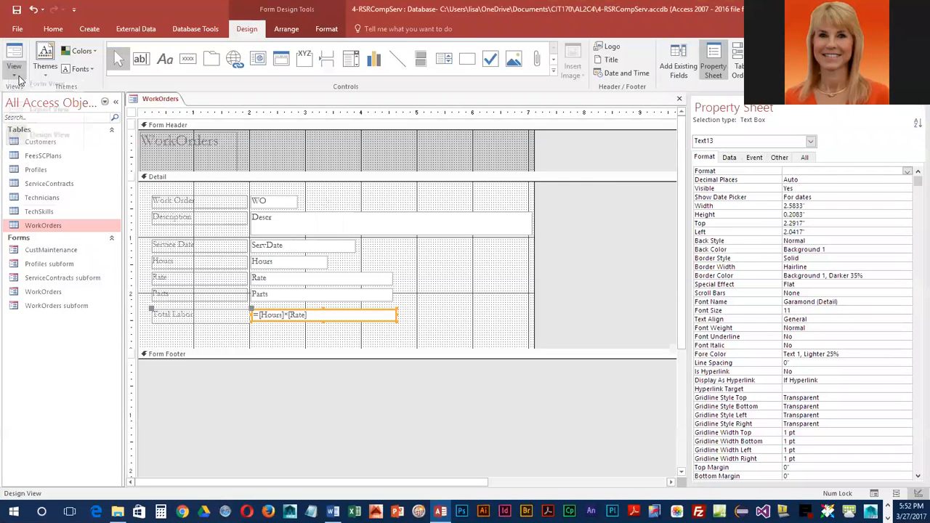
pyautogui.click(39, 33)
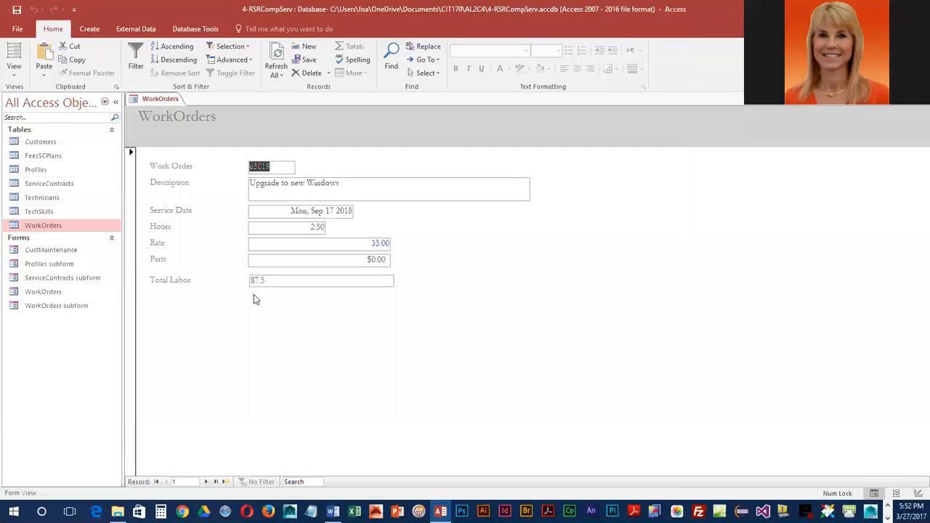
pyautogui.click(205, 481)
pyautogui.click(206, 482)
pyautogui.click(207, 481)
pyautogui.click(207, 482)
pyautogui.click(209, 482)
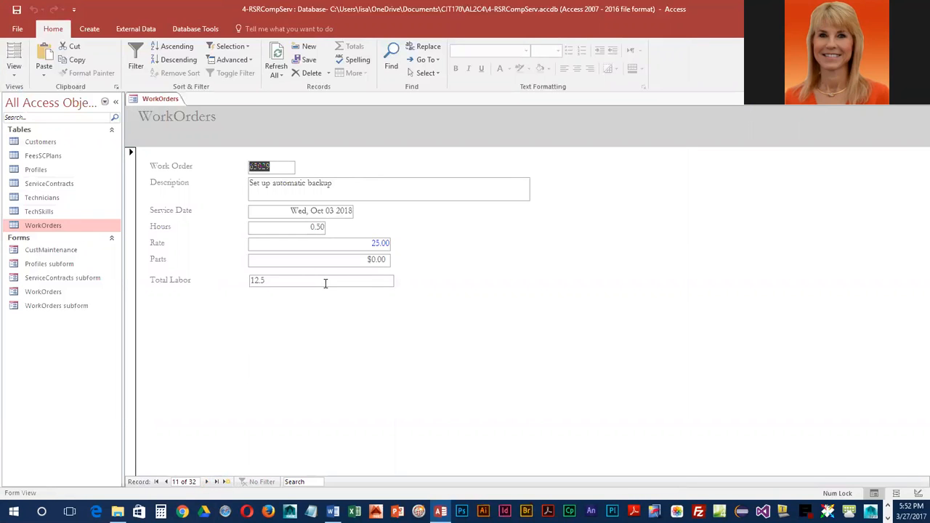
# Return the WorkOrders form to Design view and select the Total Labor calculated text box.
pyautogui.click(14, 69)
pyautogui.click(40, 146)
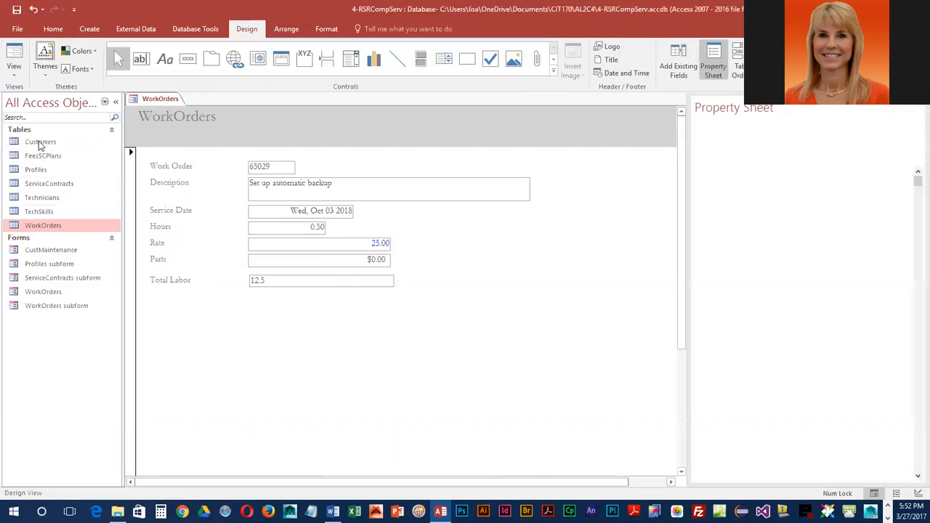
pyautogui.click(346, 313)
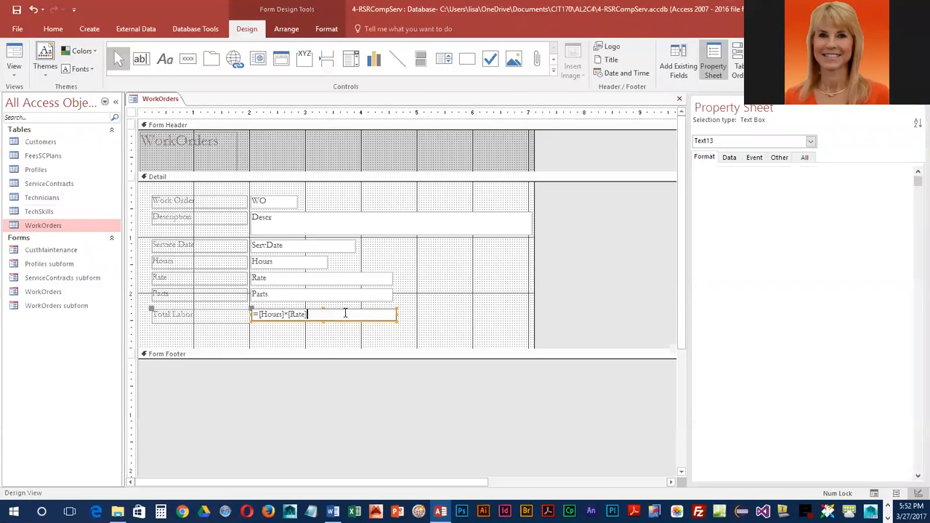
pyautogui.click(345, 333)
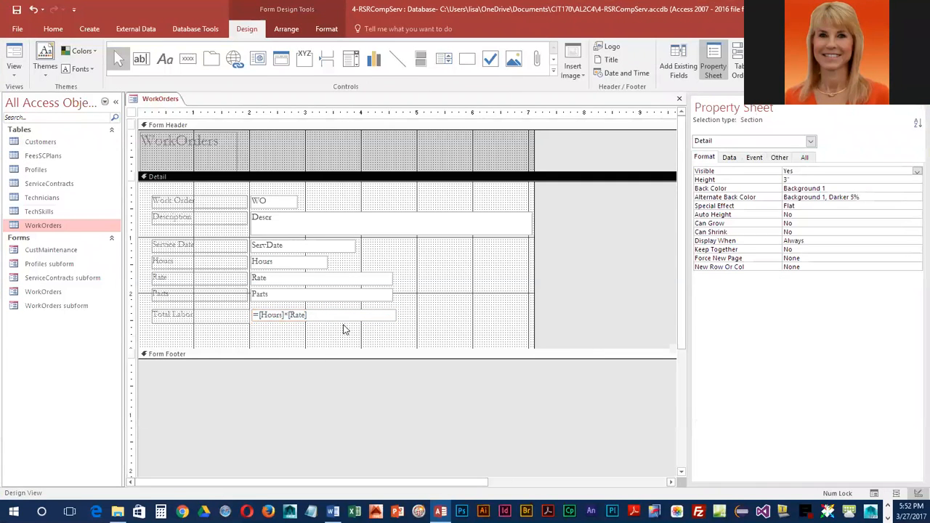
pyautogui.click(346, 318)
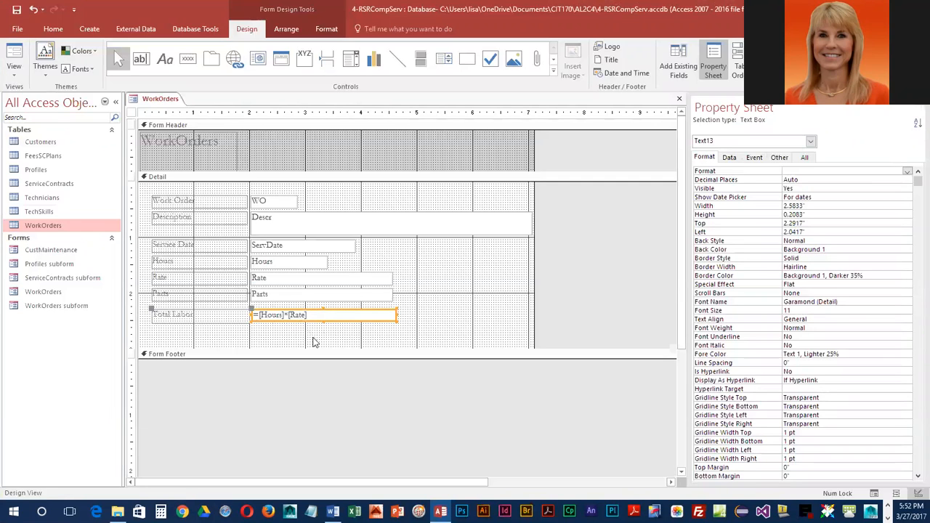
# Set the Total Labor text box's Name property to LaborCalc.
pyautogui.click(728, 158)
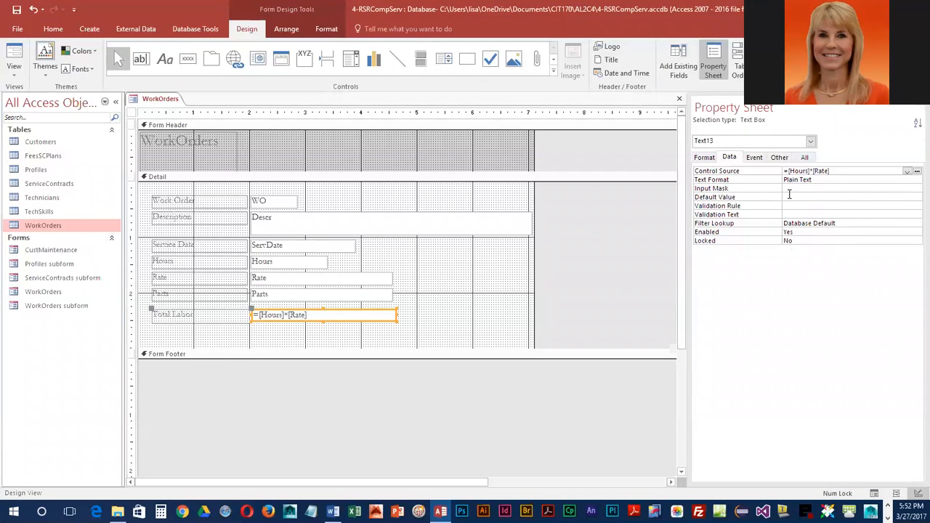
pyautogui.click(704, 158)
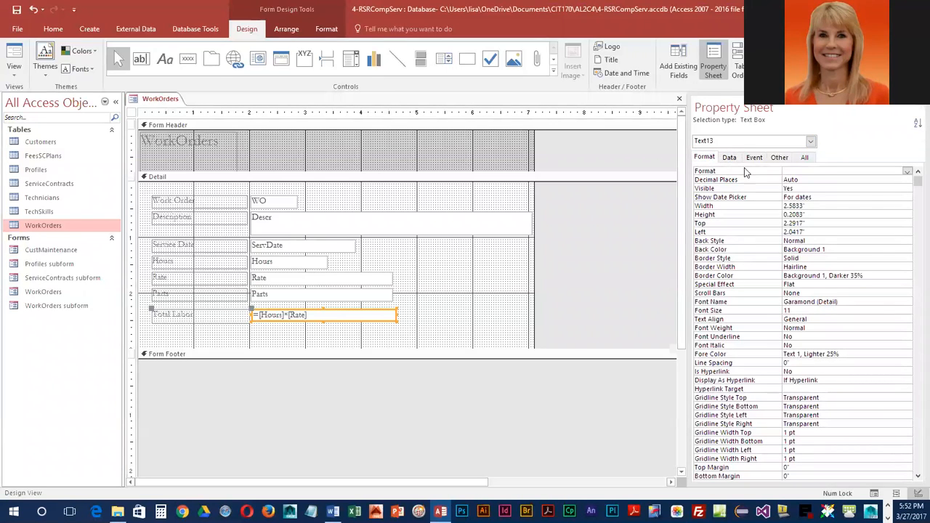
pyautogui.click(780, 158)
pyautogui.click(797, 179)
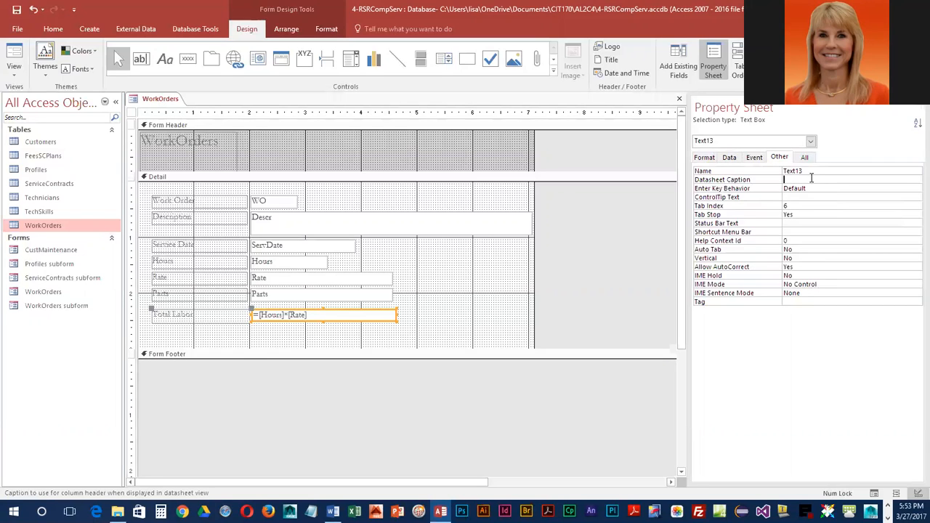
pyautogui.click(767, 171)
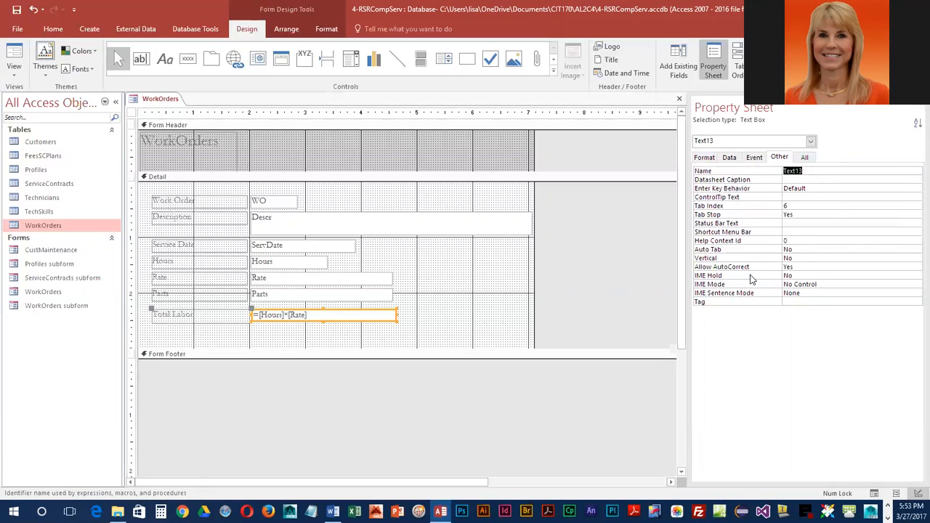
pyautogui.write('LaborC')
pyautogui.press('BackSpace')
pyautogui.press('BackSpace')
pyautogui.press('BackSpace')
pyautogui.press('BackSpace')
pyautogui.write('aborCalc')
pyautogui.press('Return')
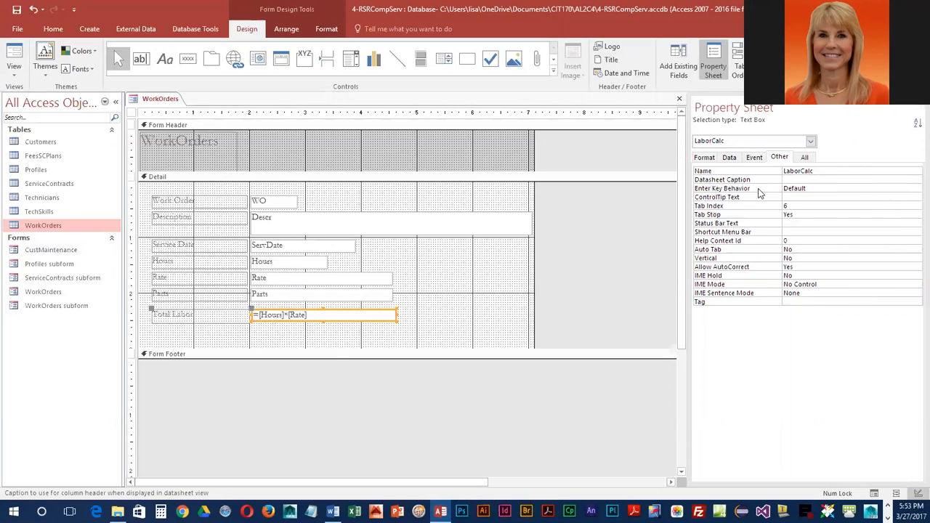
# Add a text box below the Total Labor control, about 2.6 inches wide, matching the width of the calculated box above.
pyautogui.click(485, 279)
pyautogui.click(142, 58)
pyautogui.click(142, 59)
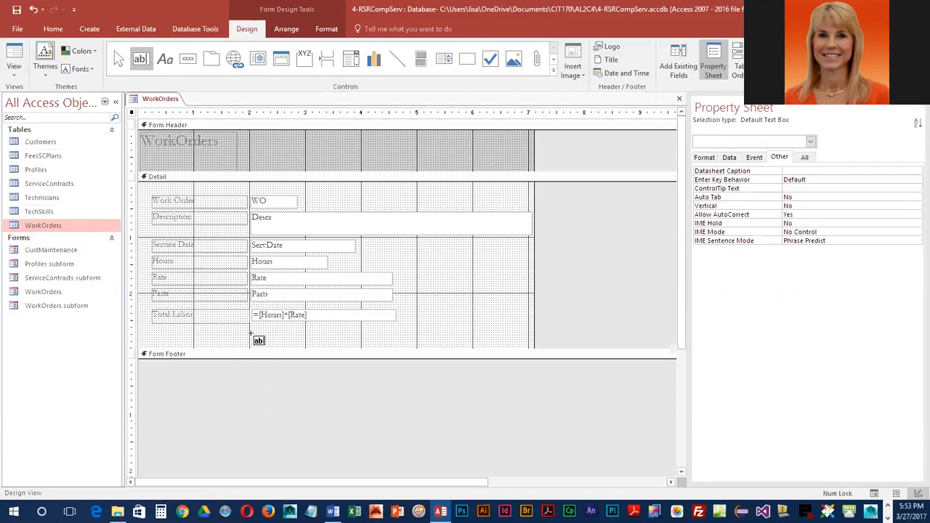
pyautogui.moveTo(250, 331); pyautogui.dragTo(306, 342)
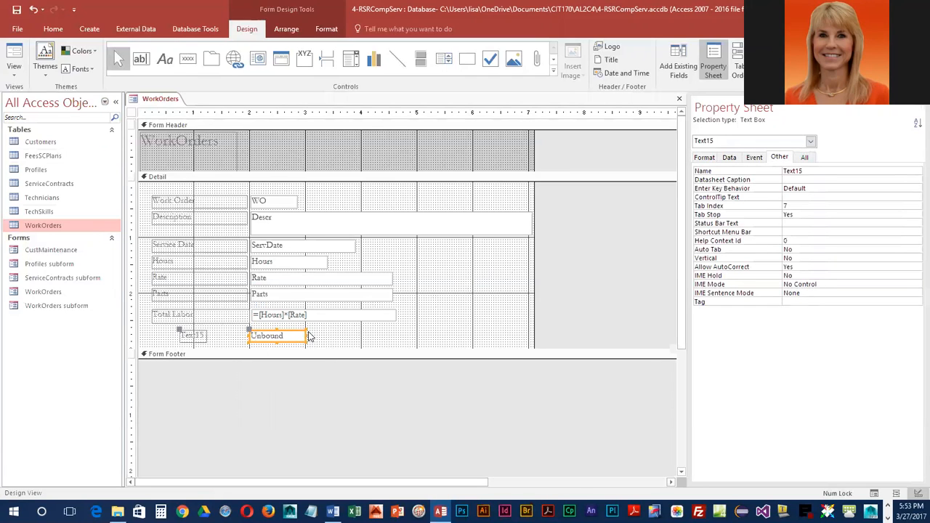
pyautogui.moveTo(306, 338); pyautogui.dragTo(398, 338)
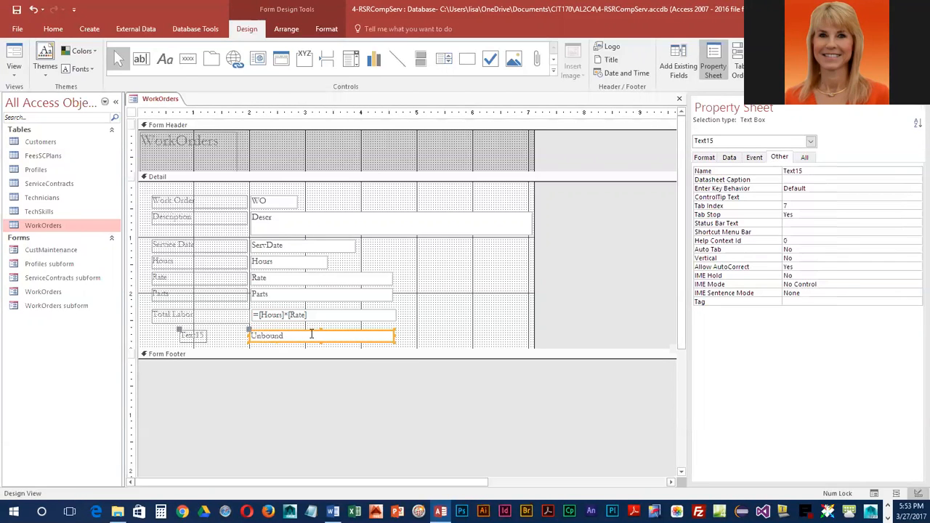
# Enter the expression =[LaborCalc]+[Parts] in the unbound text box below Total Labor.
pyautogui.click(274, 336)
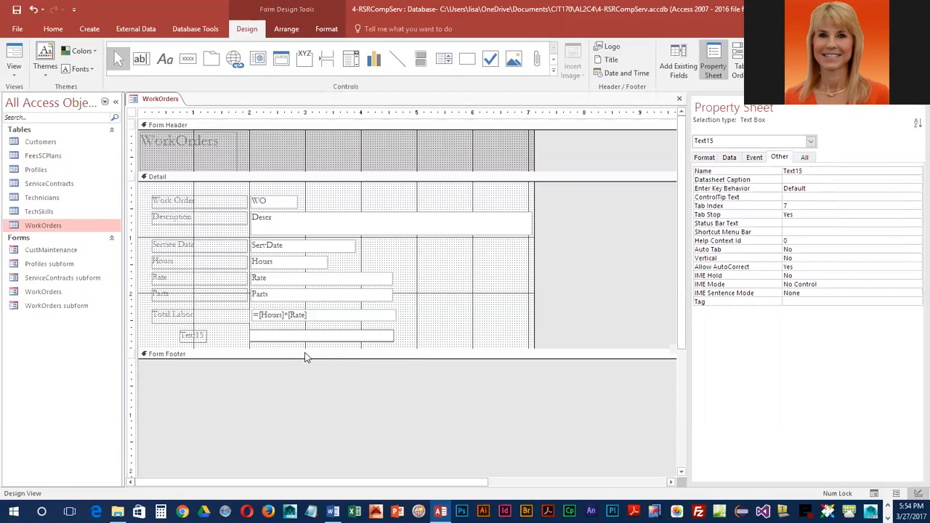
pyautogui.write('=[LaborCalc]+[Parts]')
pyautogui.press('Return')
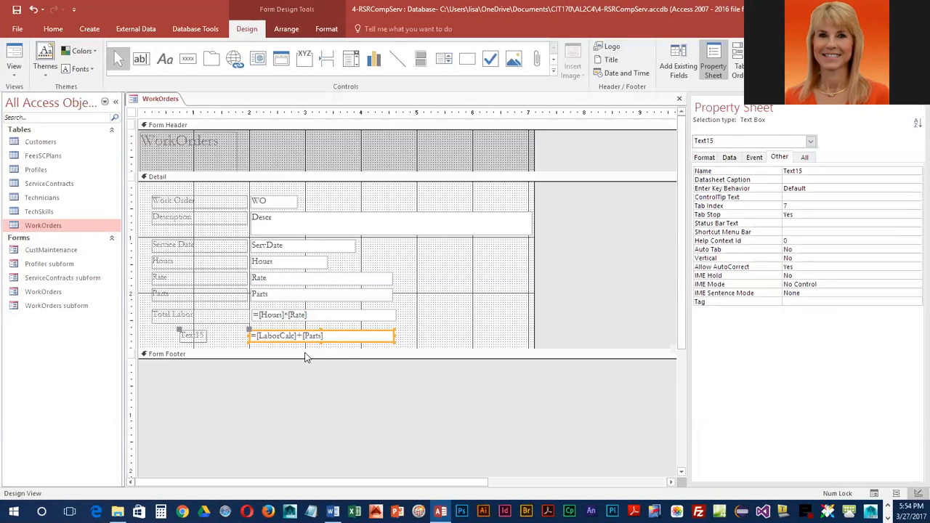
# Change the second calculated text box's label caption to Total Work Order.
pyautogui.click(197, 335)
pyautogui.click(196, 336)
pyautogui.doubleClick(196, 336)
pyautogui.click(196, 336)
pyautogui.doubleClick(195, 335)
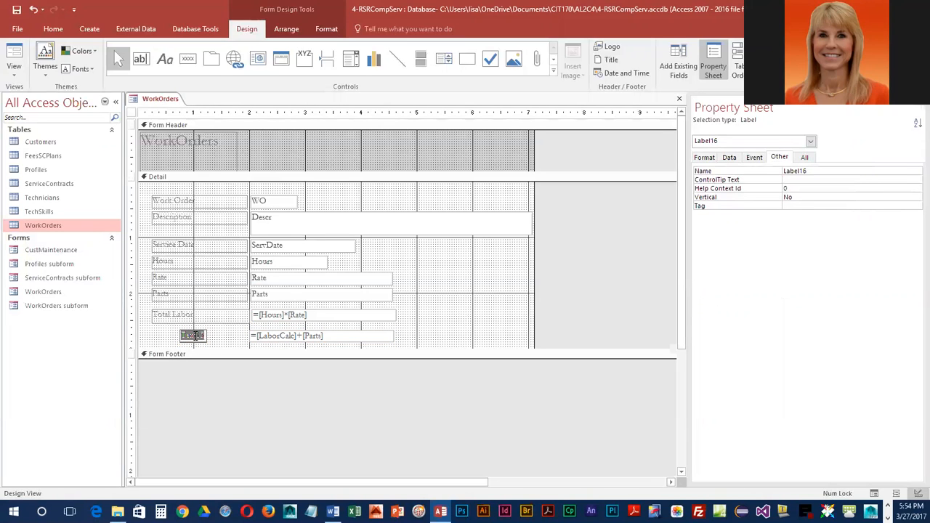
pyautogui.write('Total Work ORder')
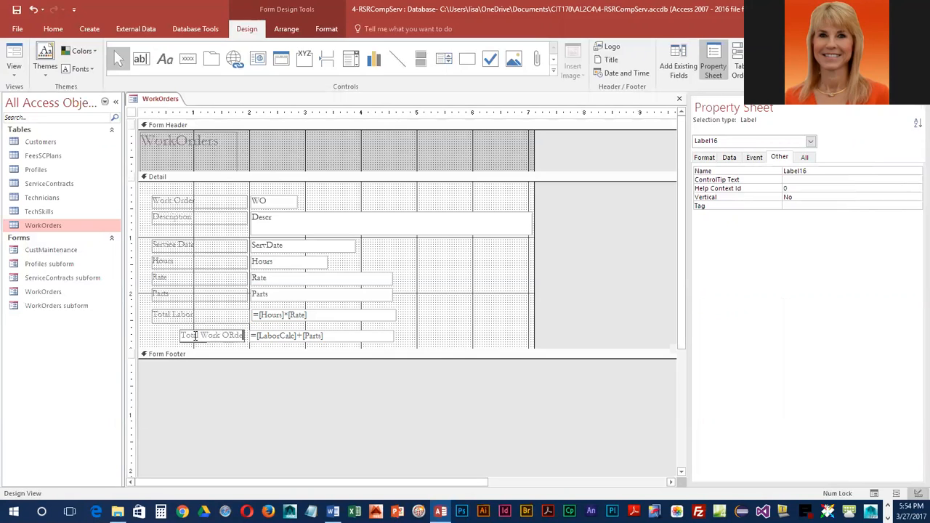
pyautogui.press('BackSpace')
pyautogui.press('BackSpace')
pyautogui.press('BackSpace')
pyautogui.press('BackSpace')
pyautogui.write('rder')
# Align the Total Work Order label with the labels above and widen it to about 1.75 inches.
pyautogui.moveTo(180, 331); pyautogui.dragTo(153, 330)
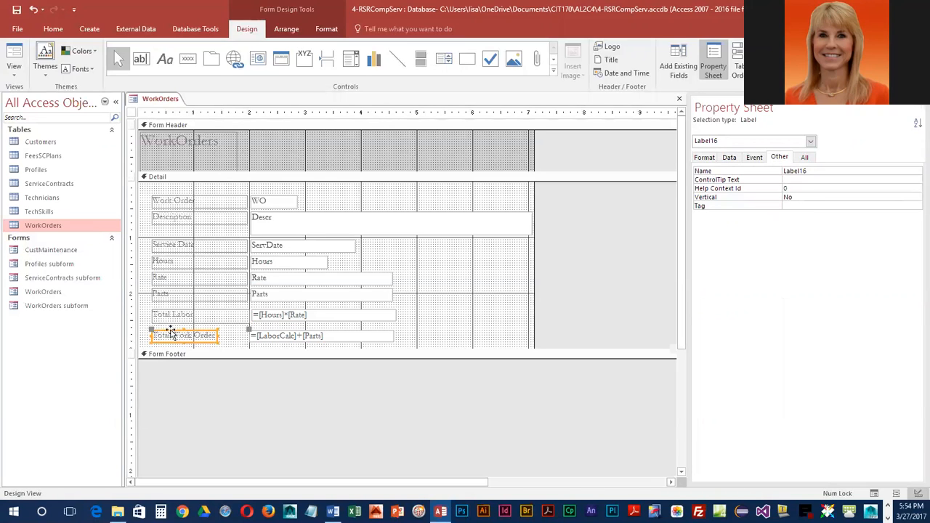
pyautogui.moveTo(220, 337); pyautogui.dragTo(249, 336)
pyautogui.click(420, 335)
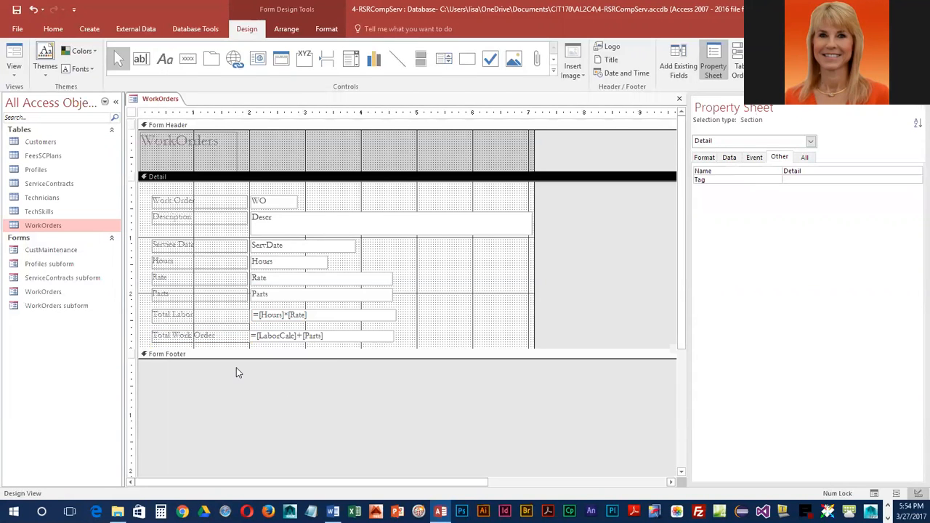
# Save the WorkOrders form, then display it in Form view and tab through the first record's fields to Total Work Order.
pyautogui.click(17, 10)
pyautogui.click(16, 52)
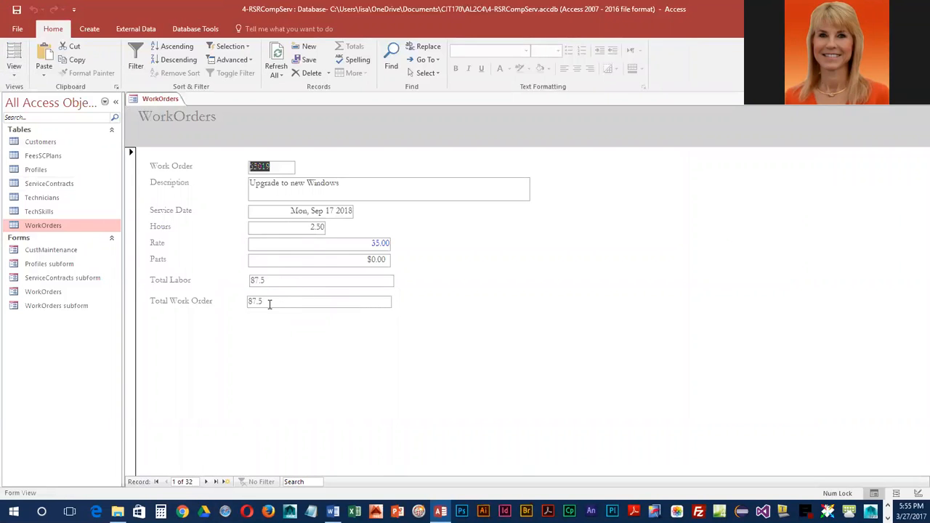
pyautogui.press('Tab')
pyautogui.press('Tab')
pyautogui.press('Tab')
pyautogui.press('Tab')
pyautogui.press('Tab')
pyautogui.press('Tab')
pyautogui.press('Tab')
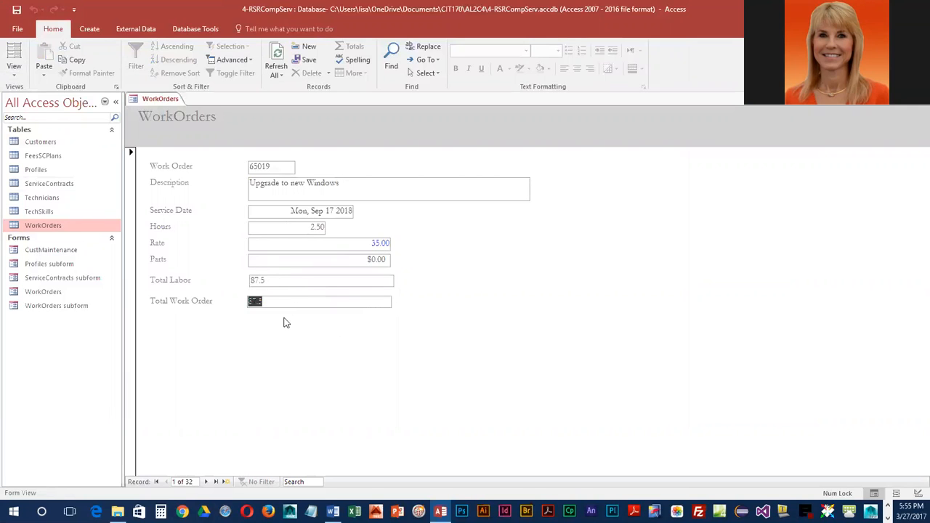
# Back in Design view, extend the Total Labor text box's left edge to line up with the Total Work Order text box.
pyautogui.click(13, 53)
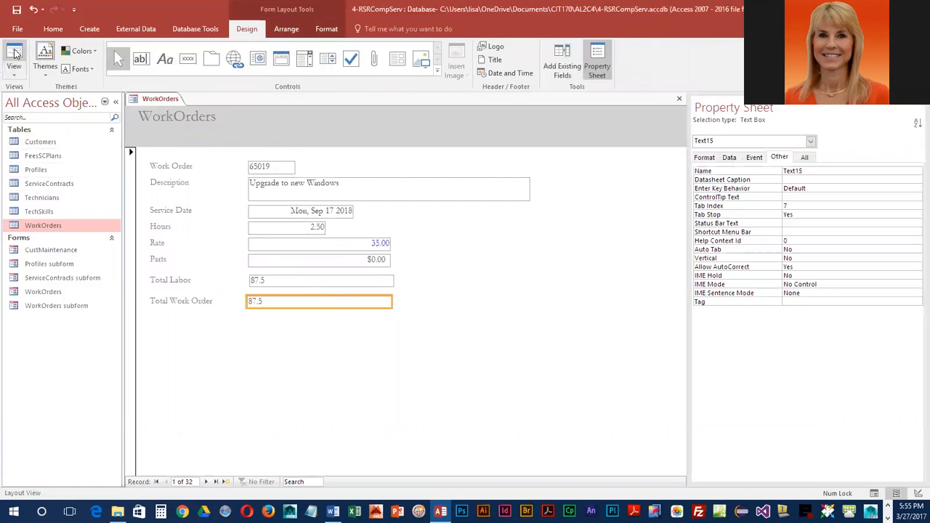
pyautogui.click(14, 70)
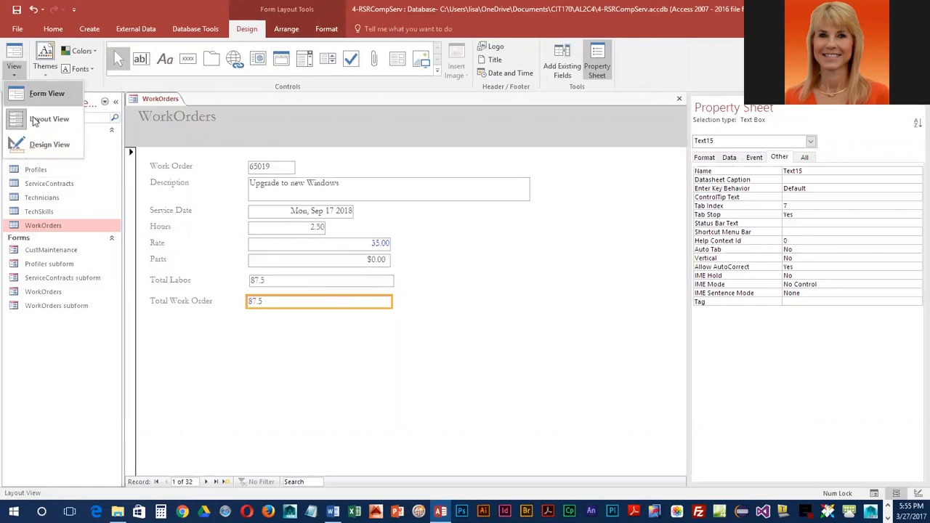
pyautogui.click(39, 147)
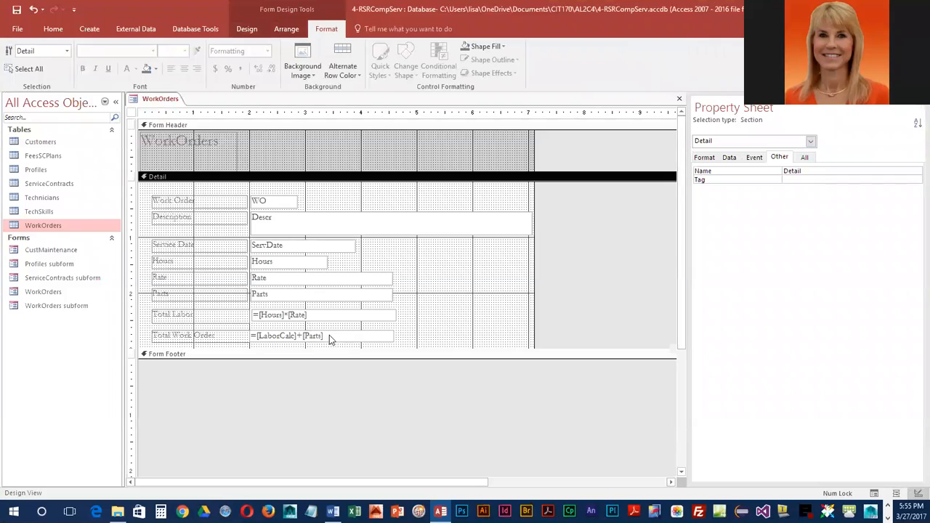
pyautogui.click(330, 318)
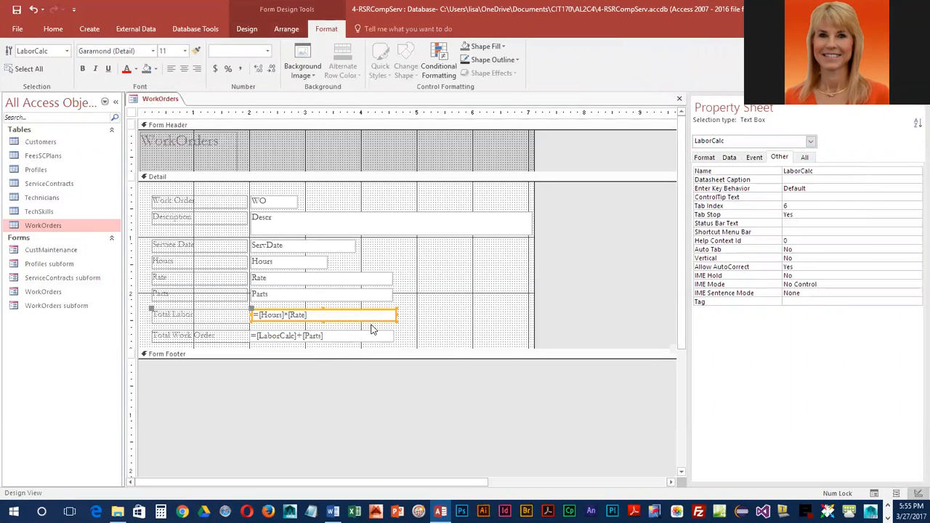
pyautogui.click(300, 312)
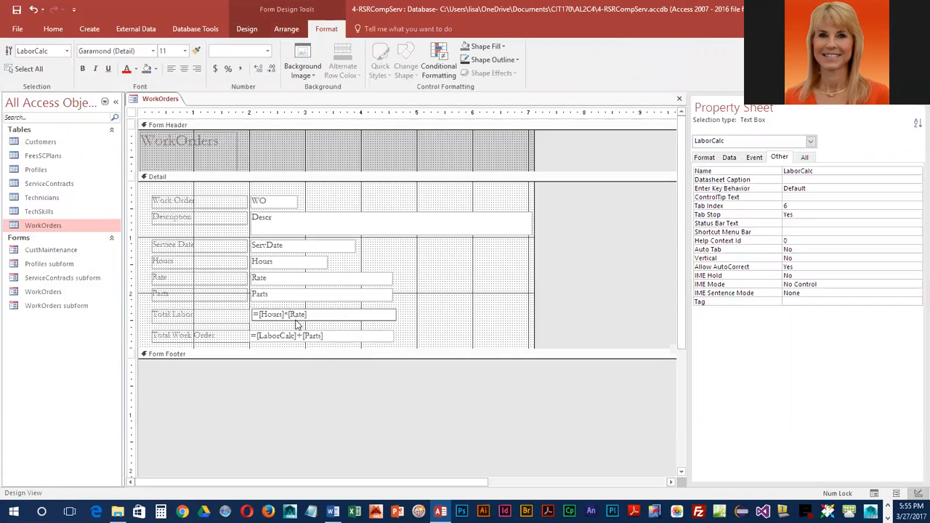
pyautogui.click(434, 286)
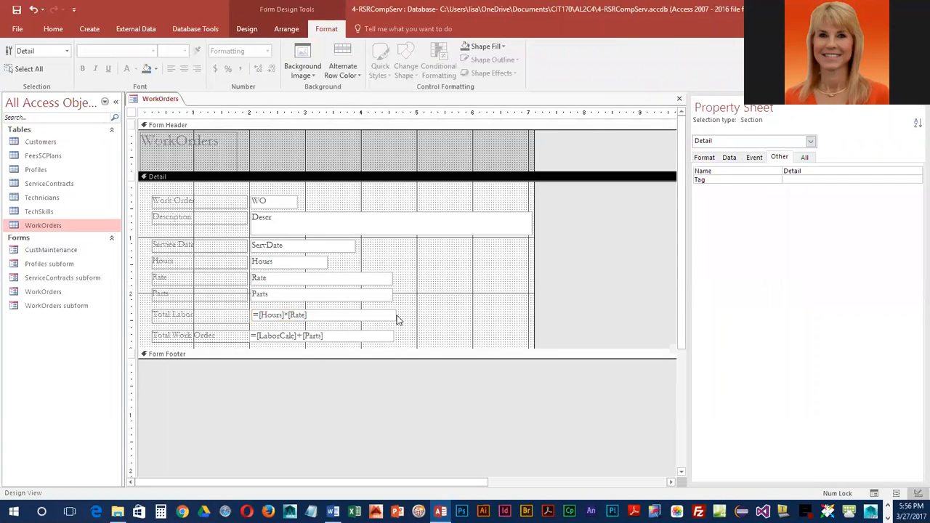
pyautogui.click(397, 315)
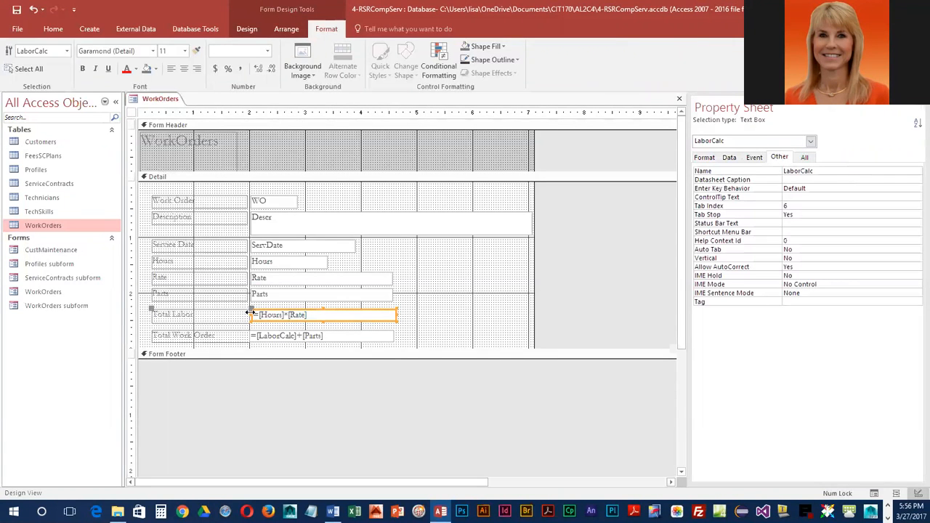
pyautogui.moveTo(252, 313); pyautogui.dragTo(248, 314)
pyautogui.click(436, 322)
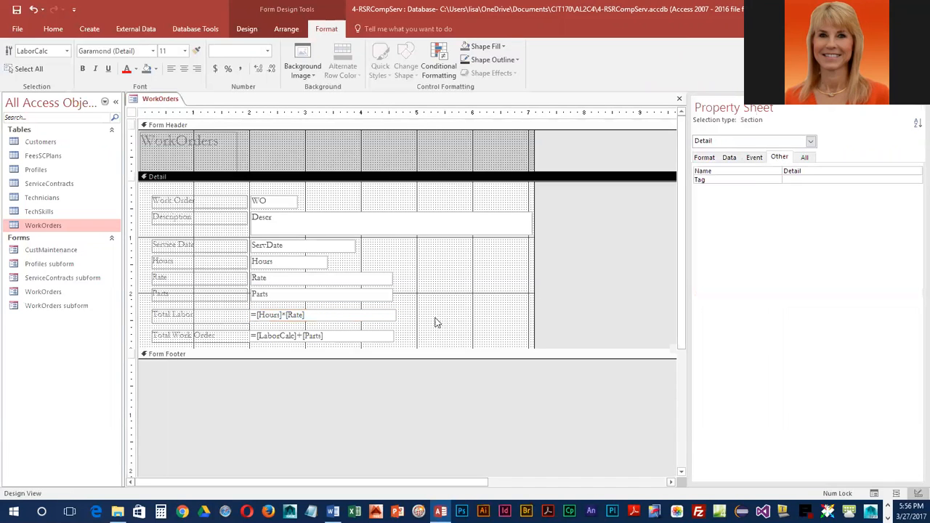
# Set the Tab Stop property to No for both the Total Labor and Total Work Order text boxes.
pyautogui.click(356, 322)
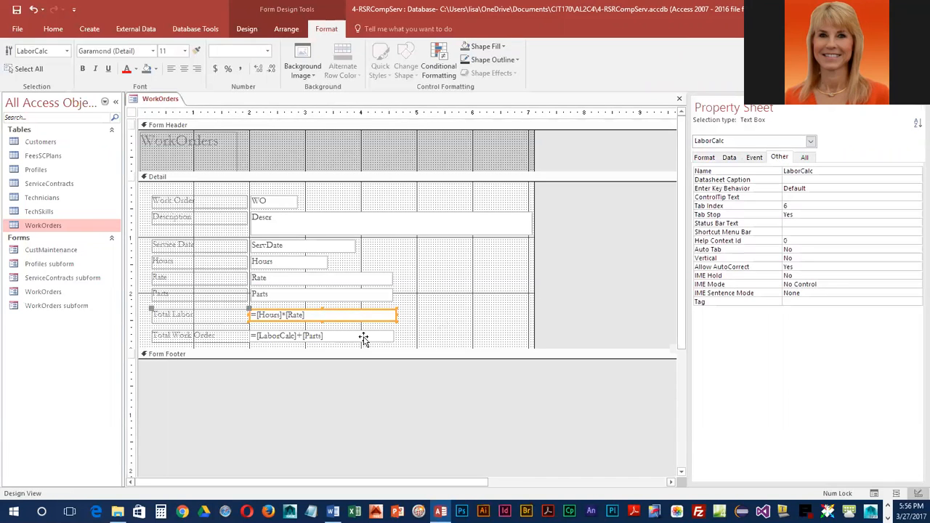
pyautogui.keyDown('shift'); pyautogui.click(364, 336); pyautogui.keyUp('shift')
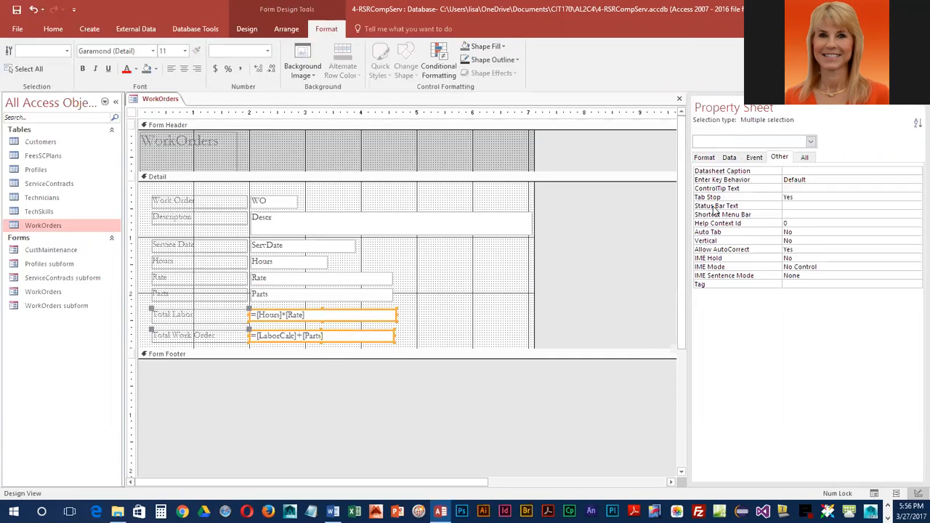
pyautogui.click(839, 198)
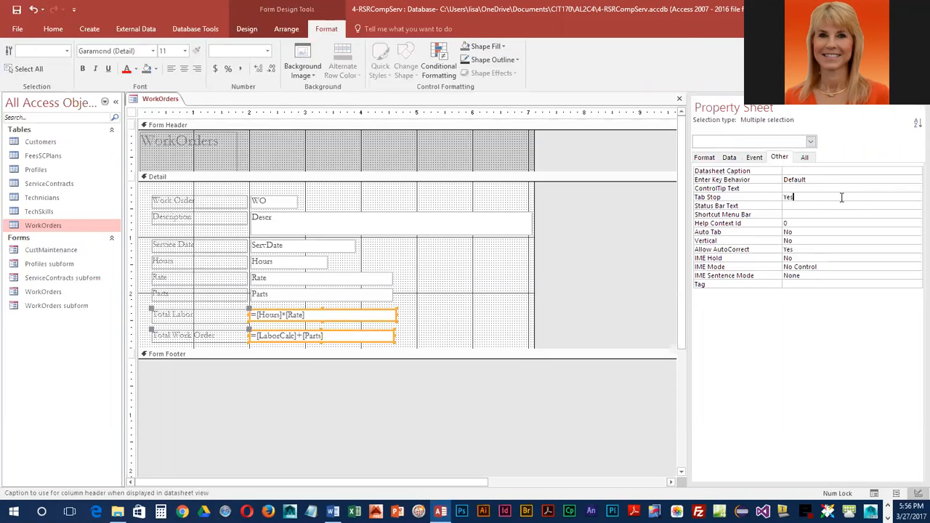
pyautogui.click(915, 199)
pyautogui.click(856, 215)
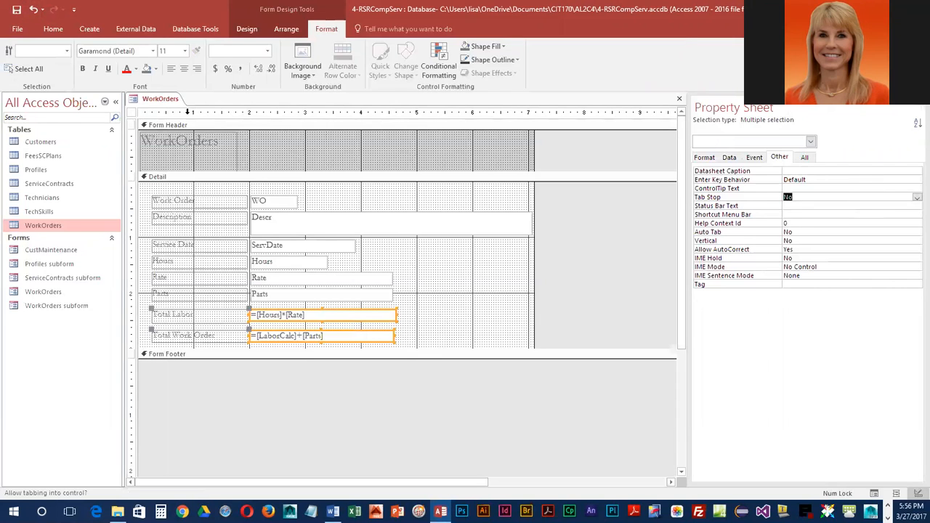
# Display the form in Form view and tab through the fields into following records to check the tab stops and totals.
pyautogui.click(247, 28)
pyautogui.click(13, 75)
pyautogui.click(29, 93)
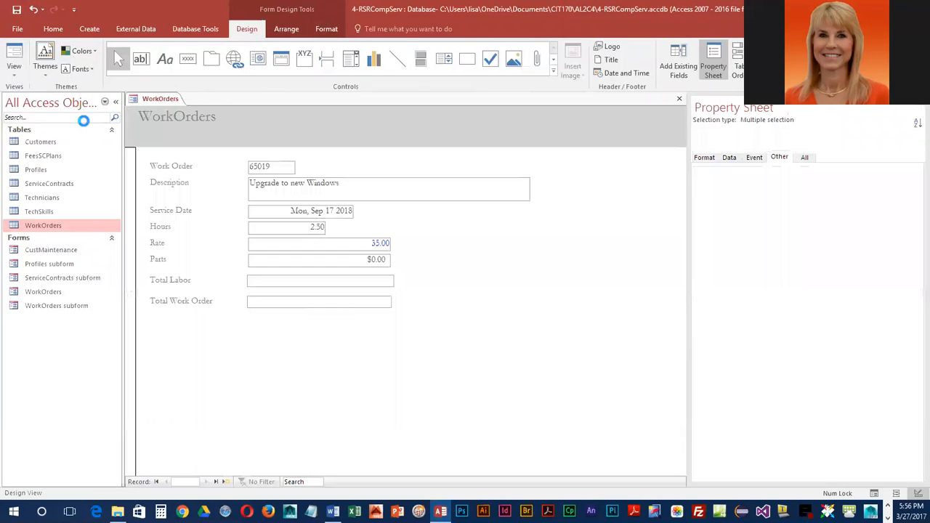
pyautogui.click(265, 259)
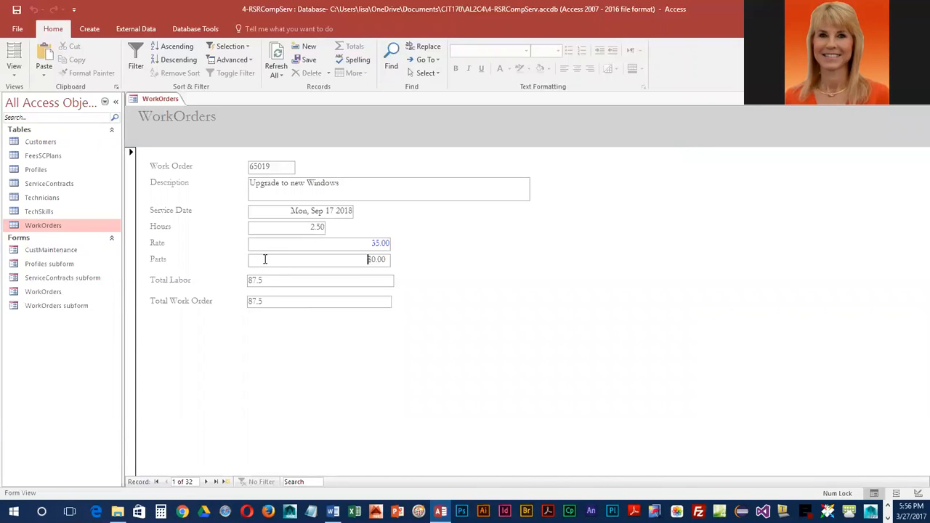
pyautogui.press('Tab')
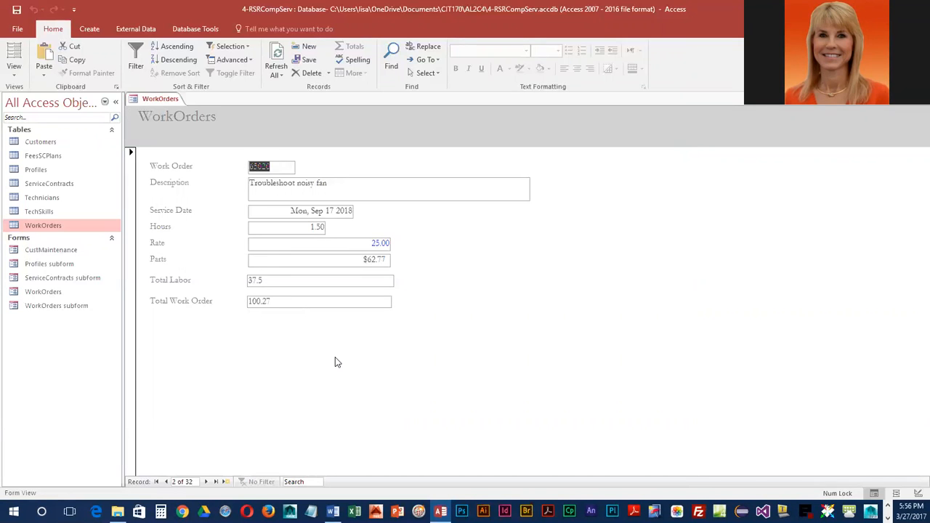
pyautogui.press('Tab')
pyautogui.press('Tab')
pyautogui.press('Tab')
pyautogui.press('Tab')
pyautogui.press('Tab')
pyautogui.press('Tab')
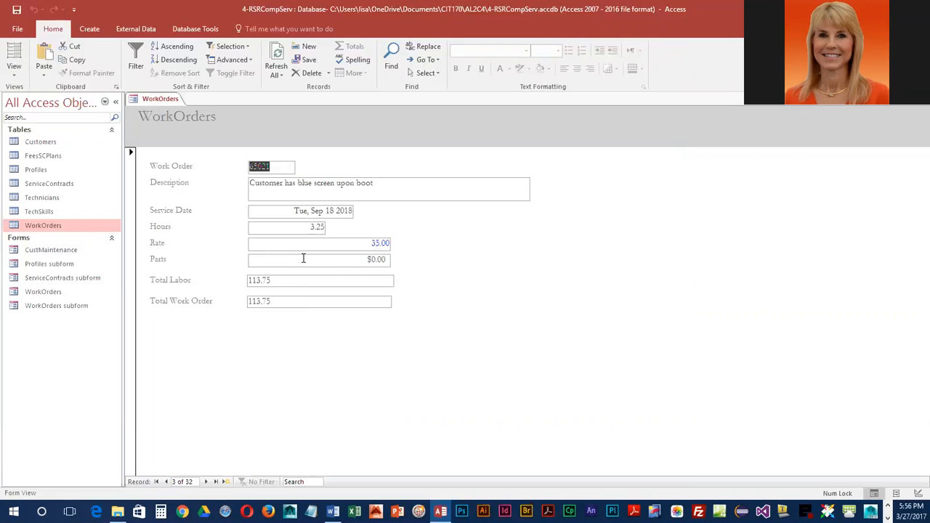
# Return the WorkOrders form to Design view with the two calculated text boxes still selected.
pyautogui.click(14, 69)
pyautogui.click(43, 143)
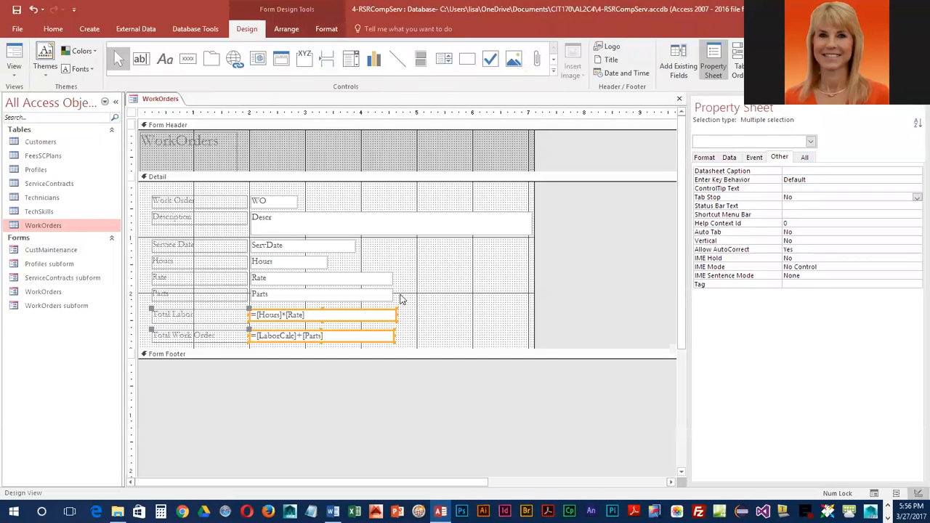